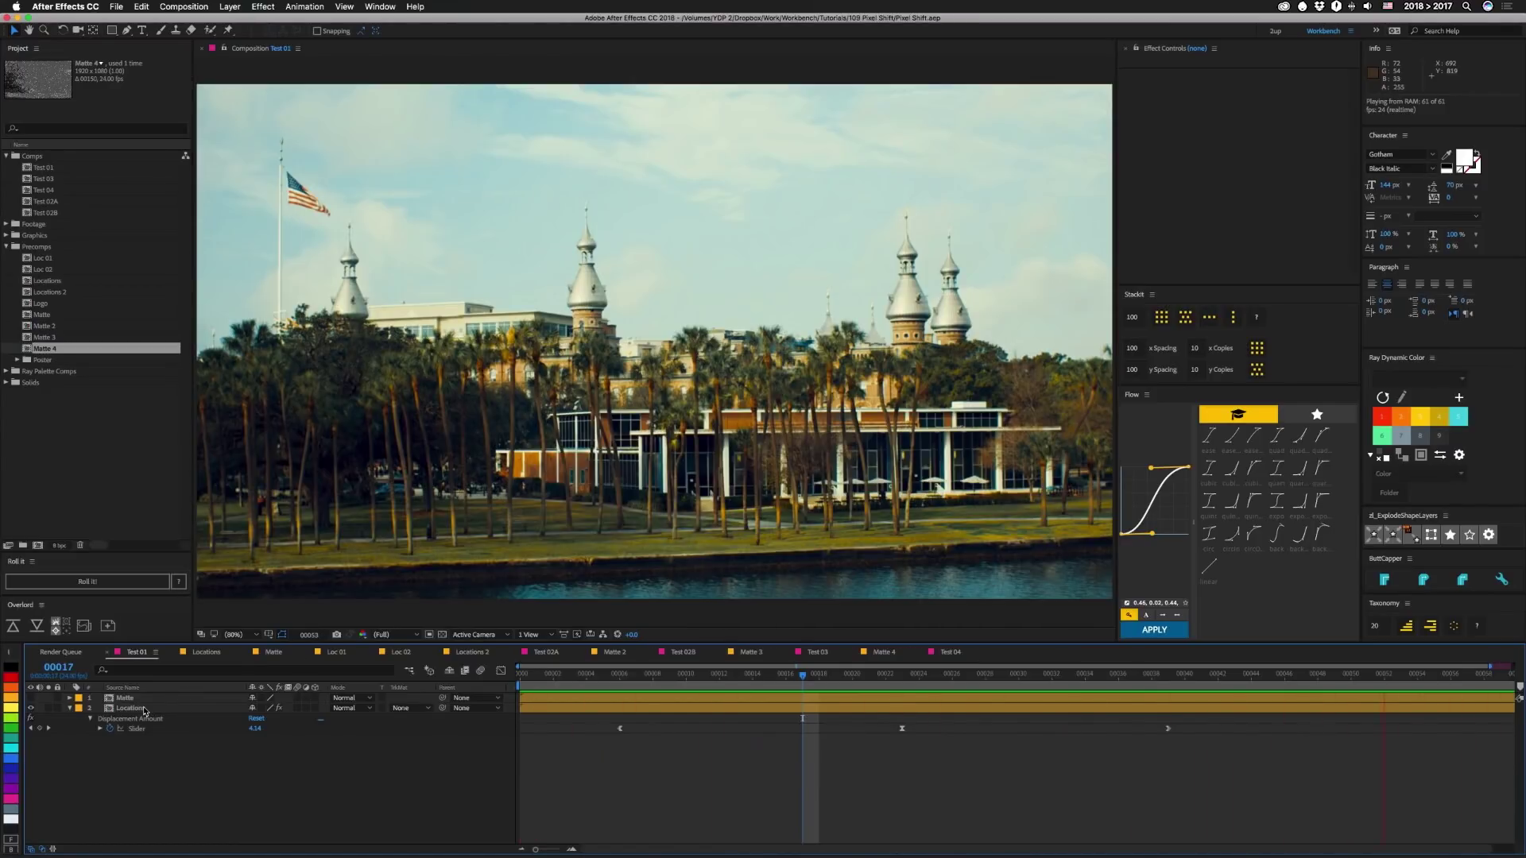
Show the Locations layer's Displacement Map settings at the Slider keyframe, frame 00023.
{"action": "left_click", "coordinate": [136, 708]}
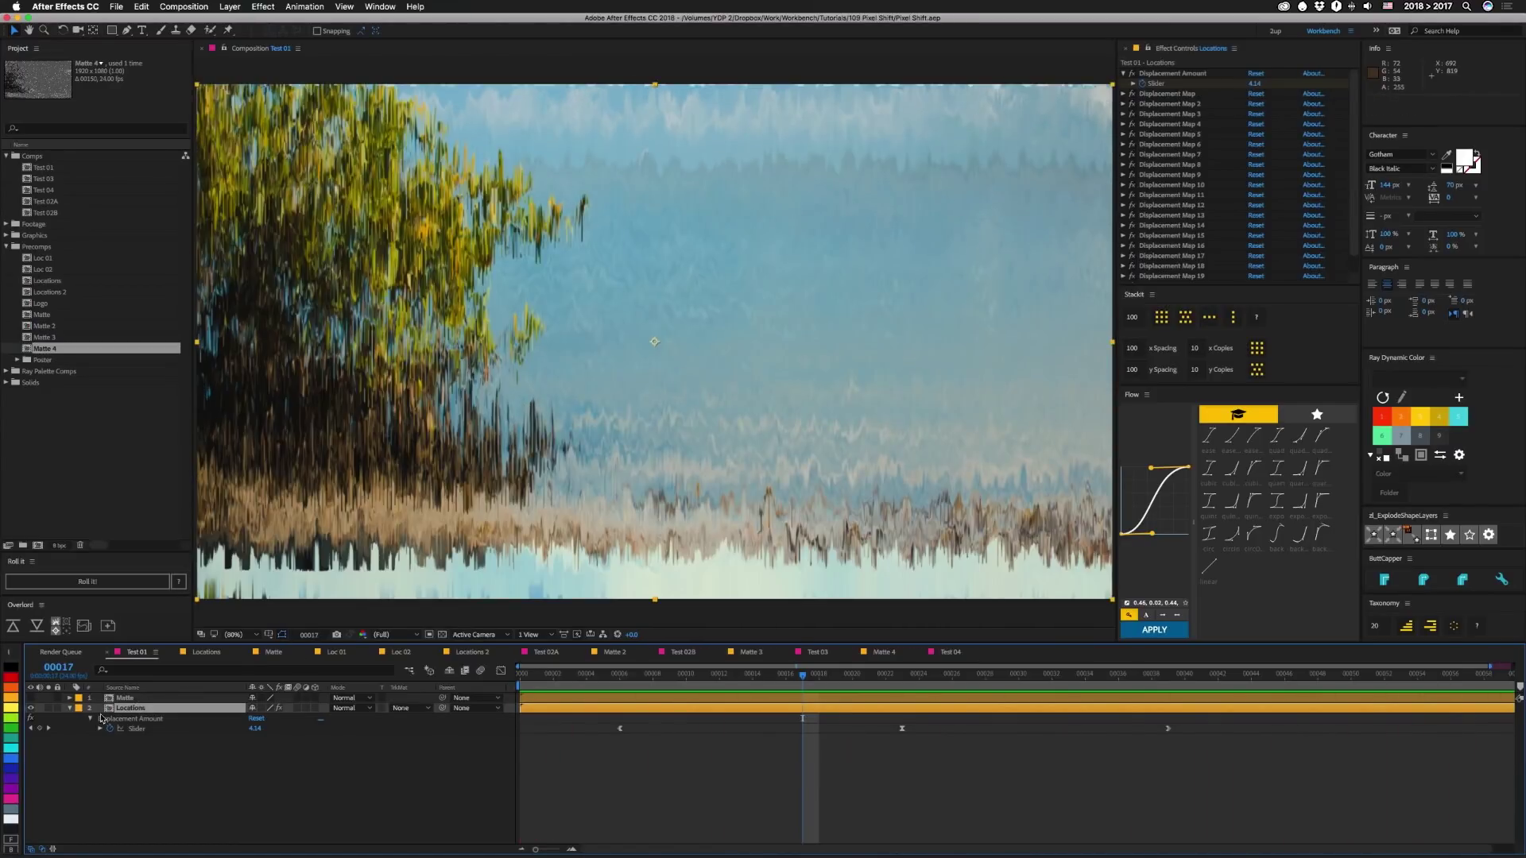
{"action": "left_click", "coordinate": [1124, 94]}
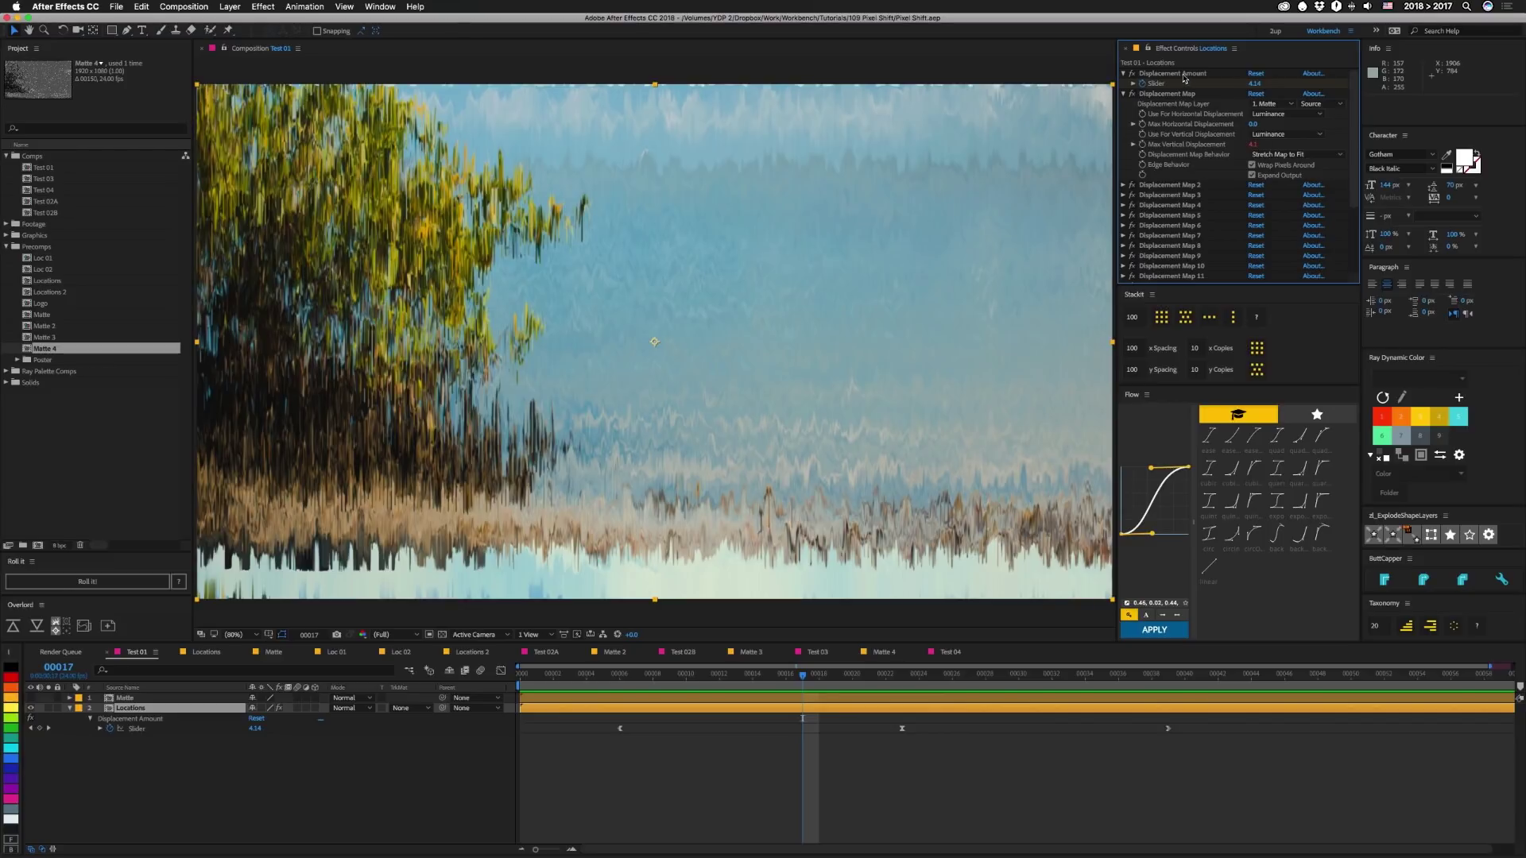
{"action": "key", "text": "k"}
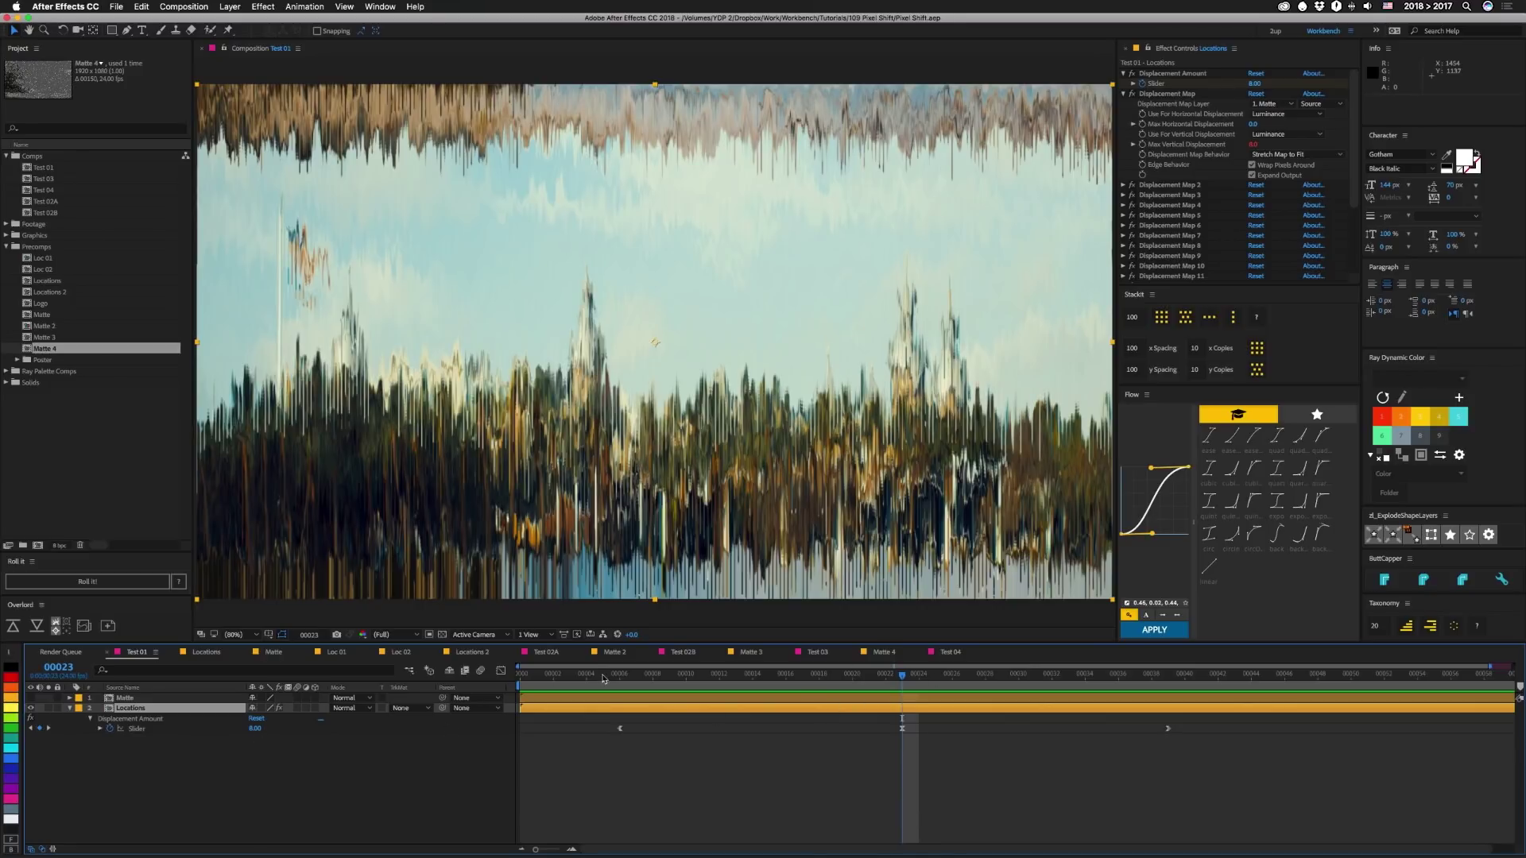
Scrub through the transition to the clean building at 00039, then open the Locations precomp.
{"action": "left_click_drag", "start_coordinate": [620, 675], "coordinate": [1169, 677]}
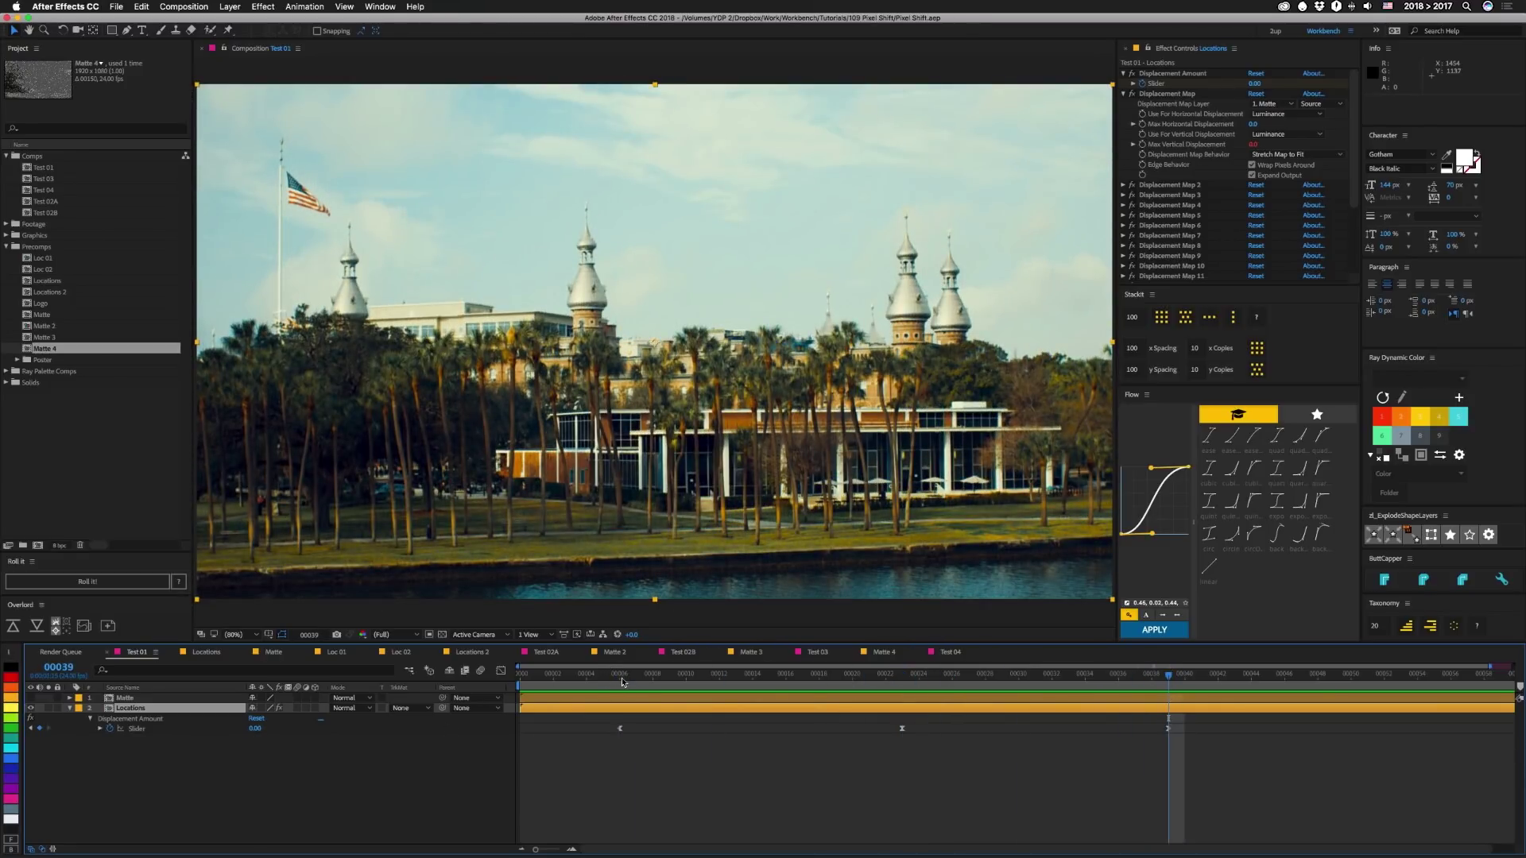
{"action": "left_click_drag", "start_coordinate": [622, 682], "coordinate": [1169, 677]}
{"action": "left_click", "coordinate": [207, 652]}
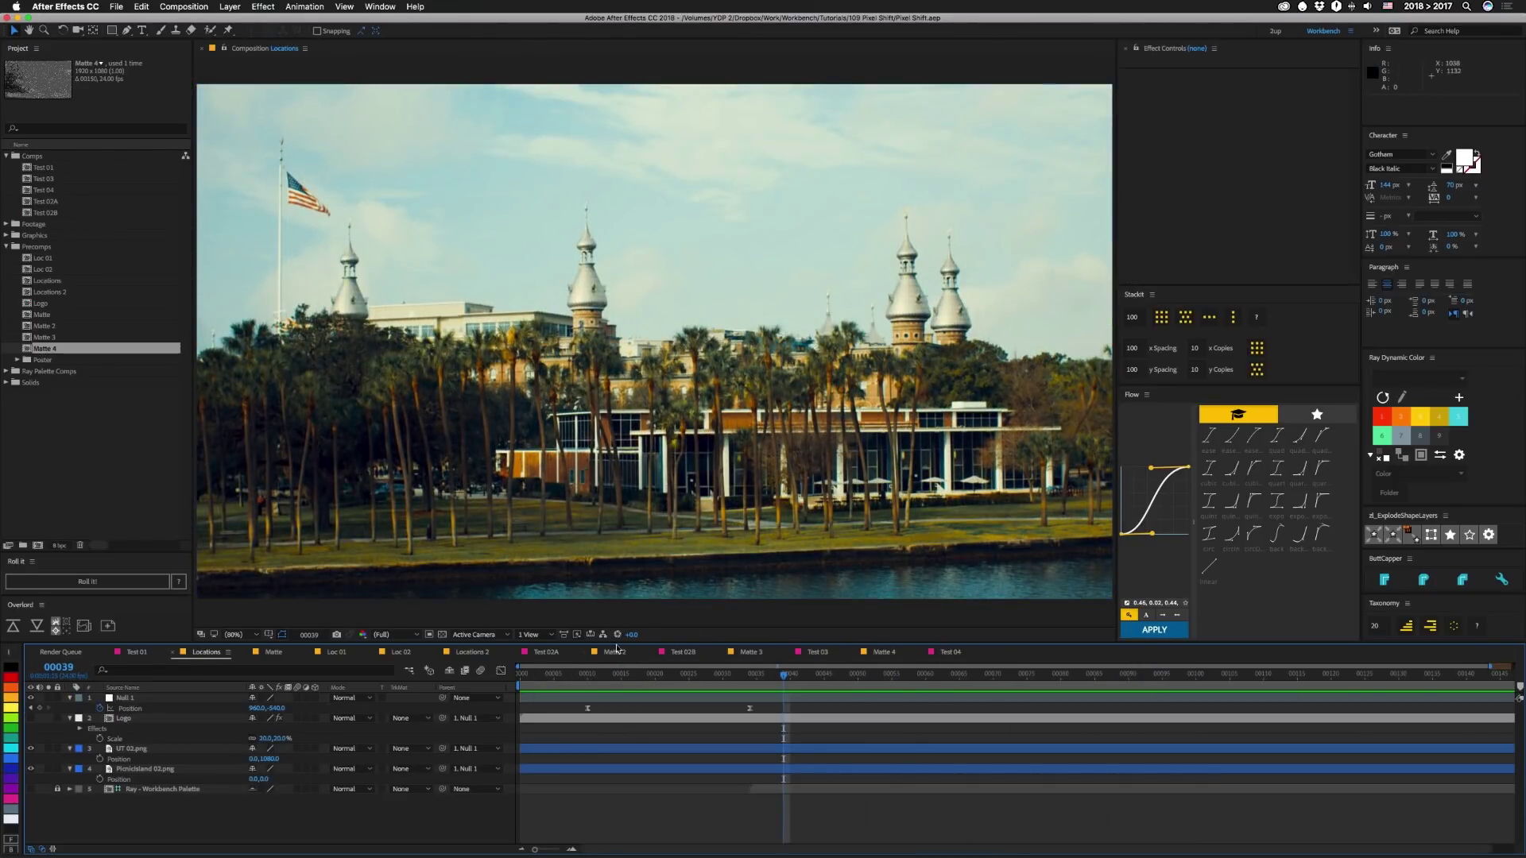
Preview the beach-to-building cut, then view the Matte comp's Locations effects at frame 00010.
{"action": "left_click_drag", "start_coordinate": [546, 682], "coordinate": [750, 678]}
{"action": "left_click", "coordinate": [272, 653]}
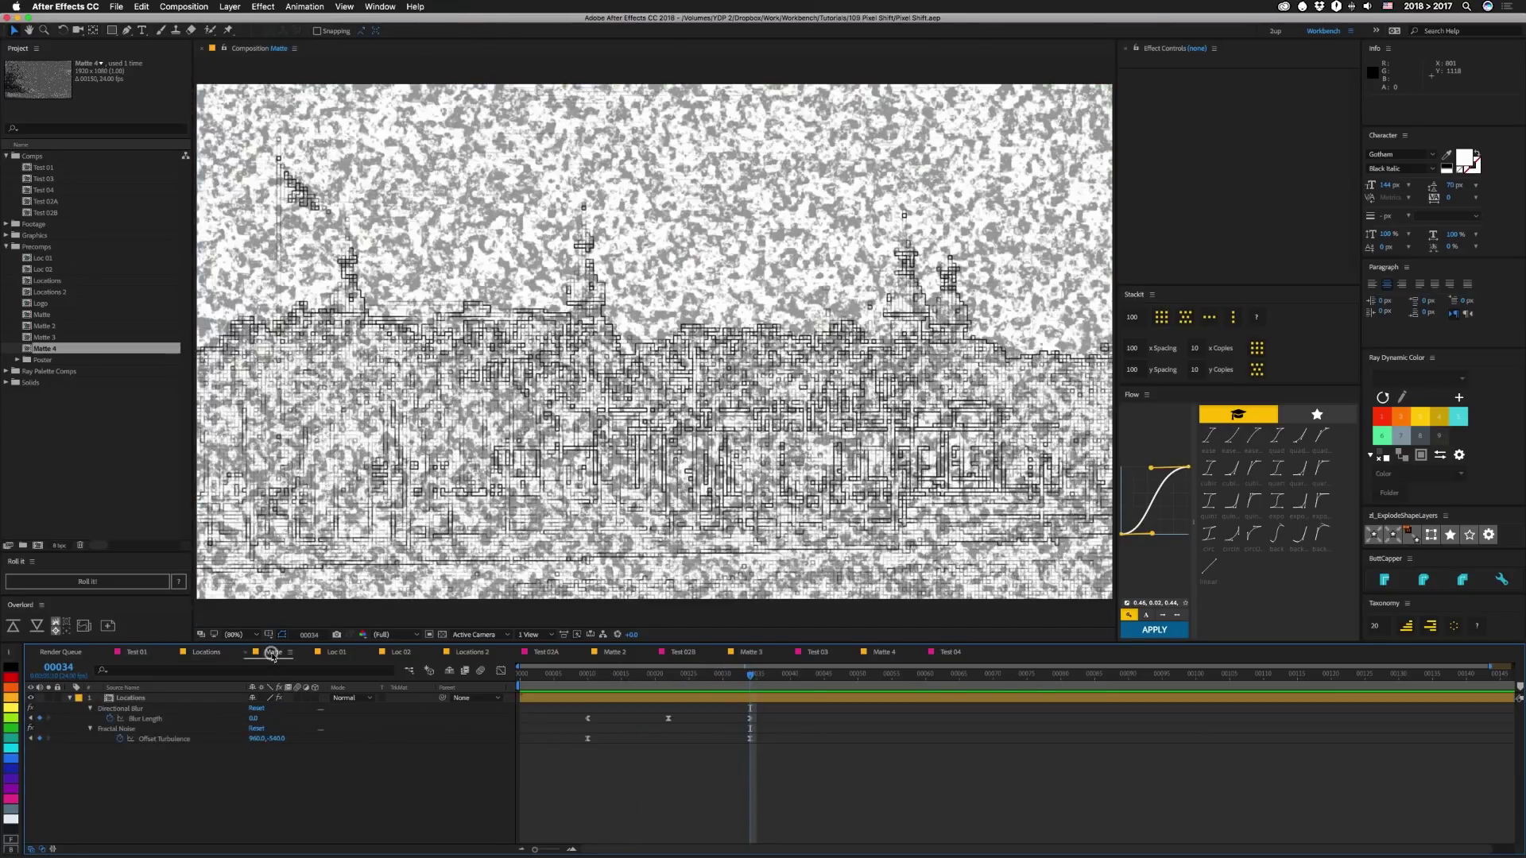
{"action": "left_click", "coordinate": [199, 700]}
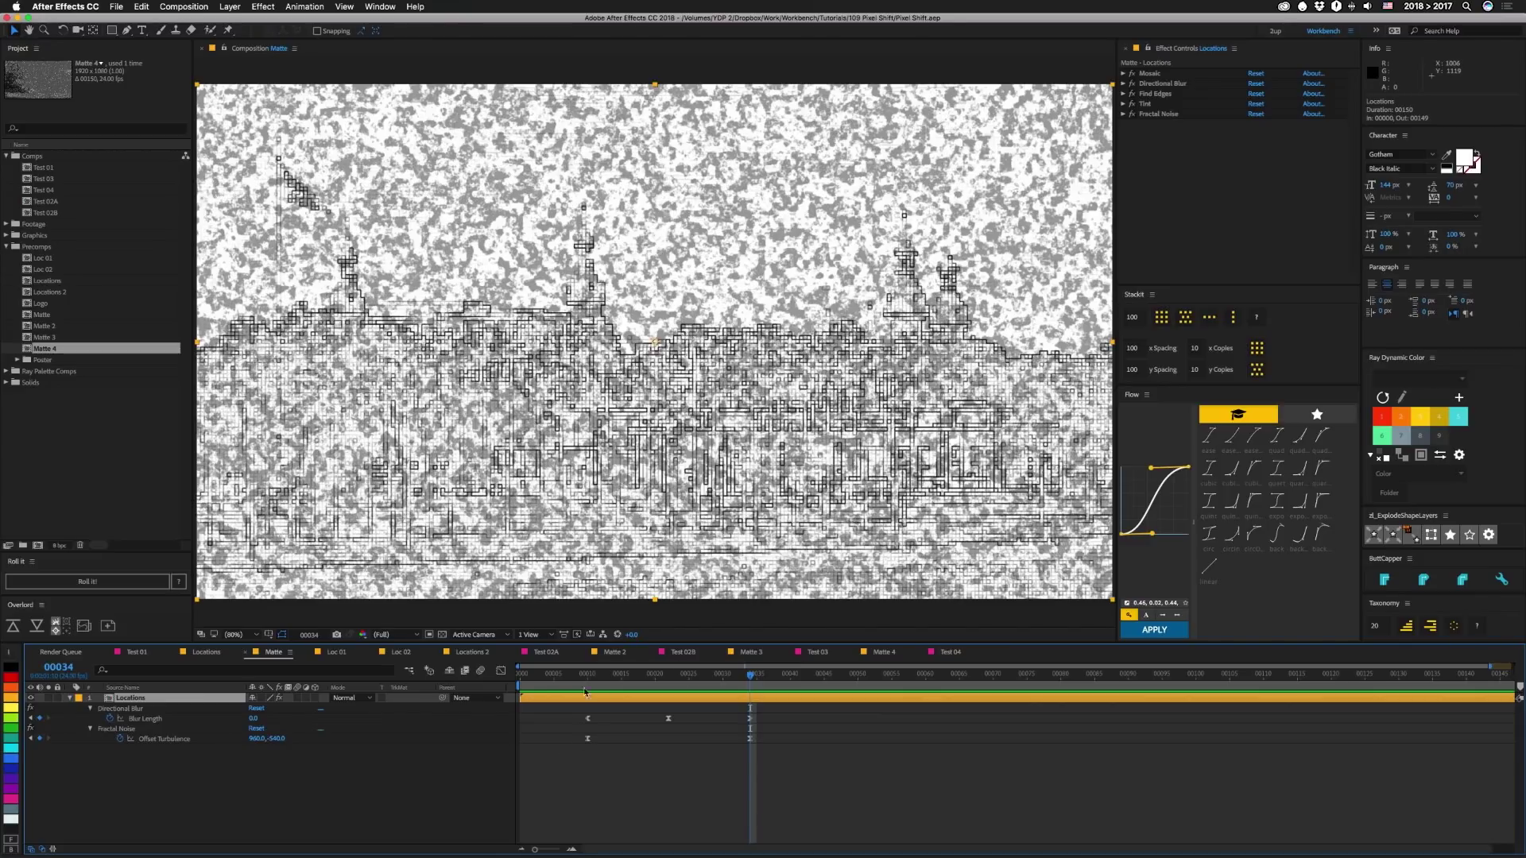
{"action": "key", "text": "j"}
{"action": "key", "text": "j"}
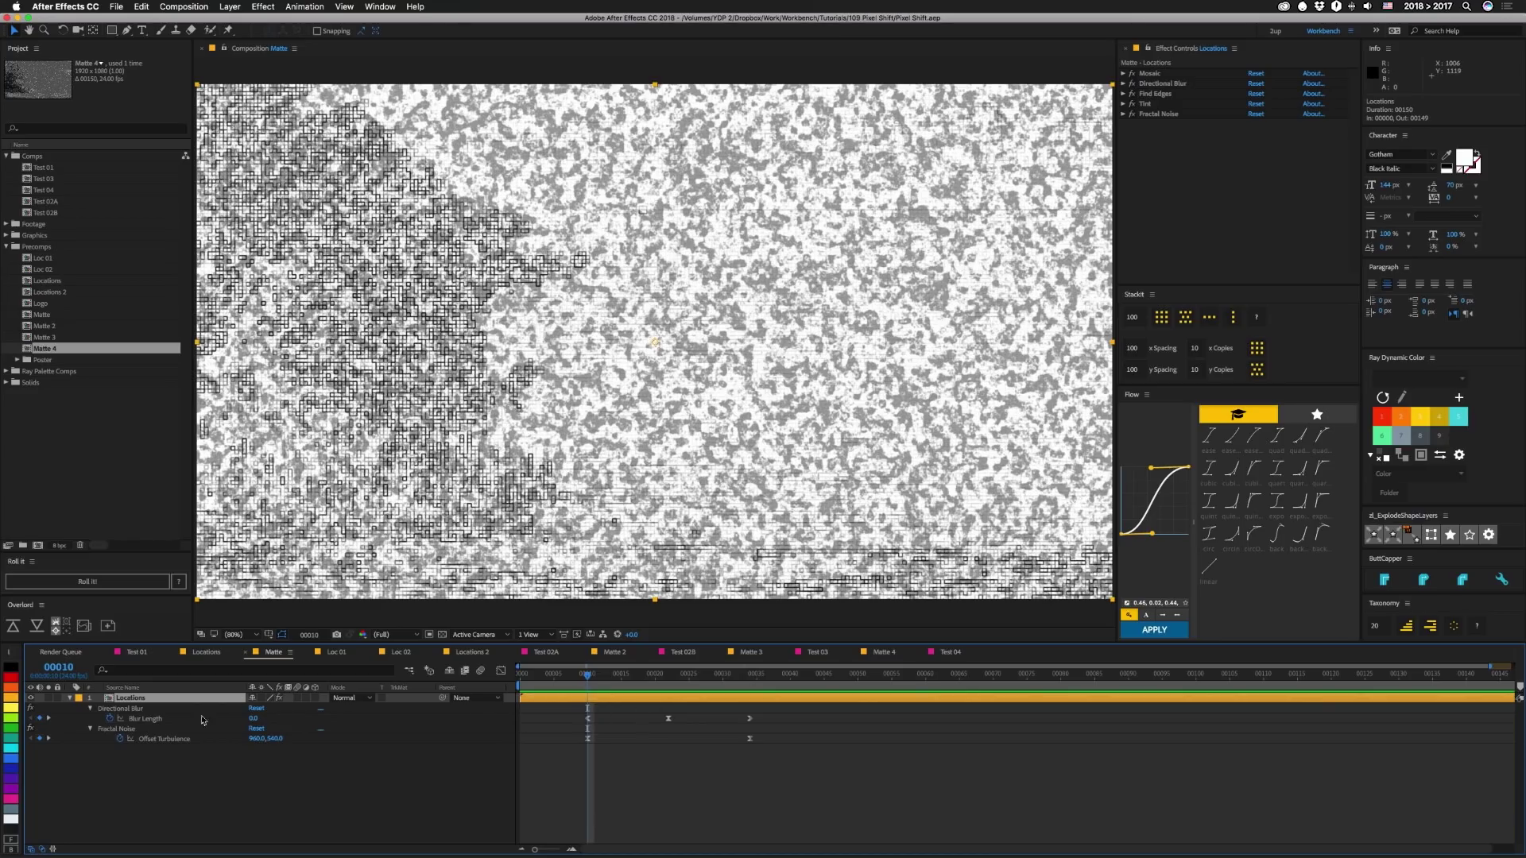
Compare the matte at frames 00022 and 00010, then move Directional Blur below Find Edges.
{"action": "left_click", "coordinate": [668, 682]}
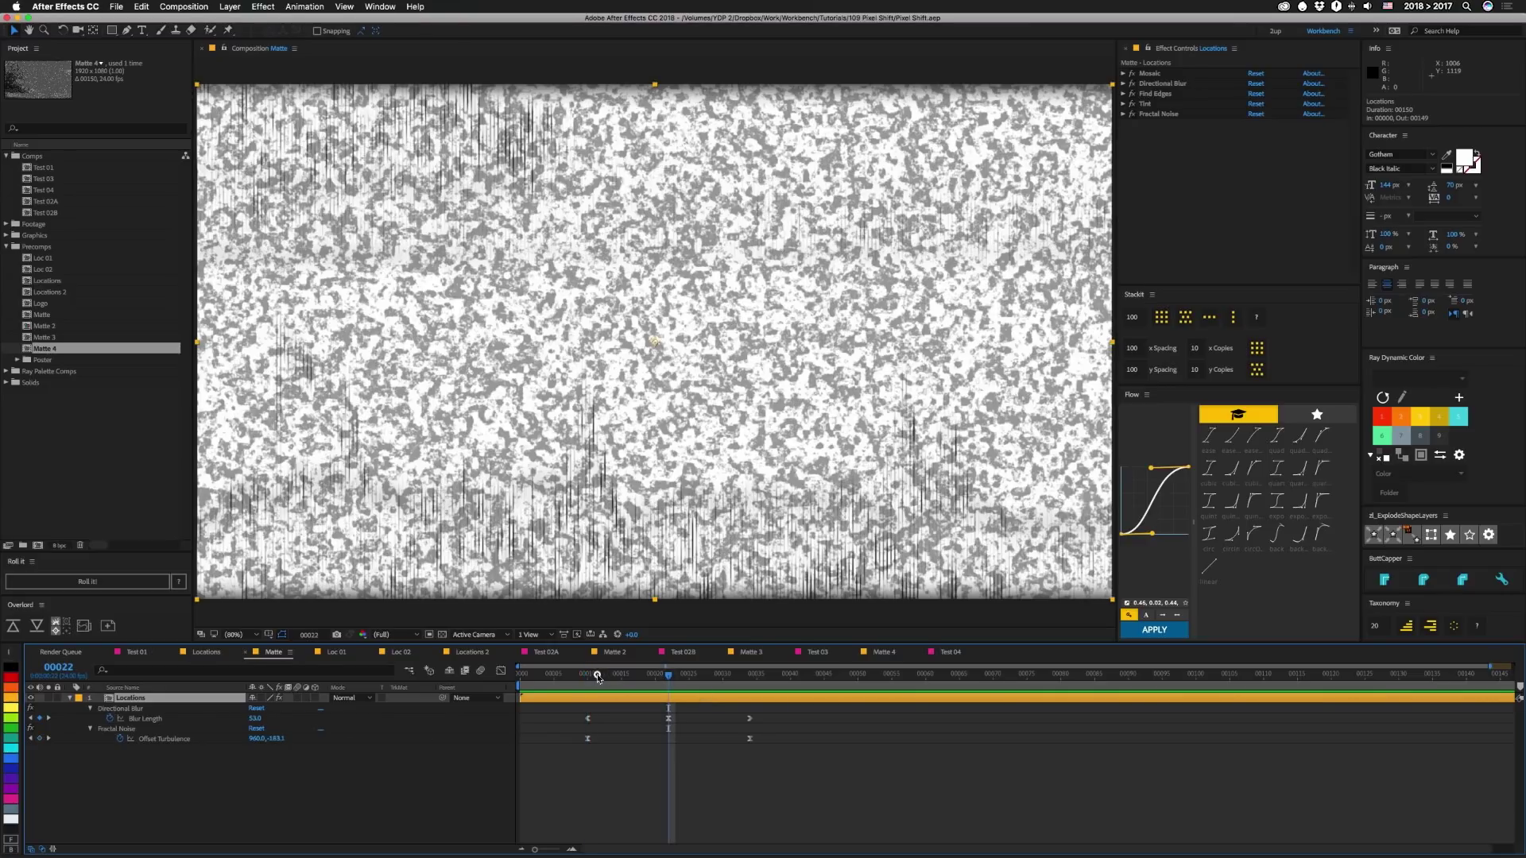
{"action": "left_click_drag", "start_coordinate": [598, 677], "coordinate": [587, 674]}
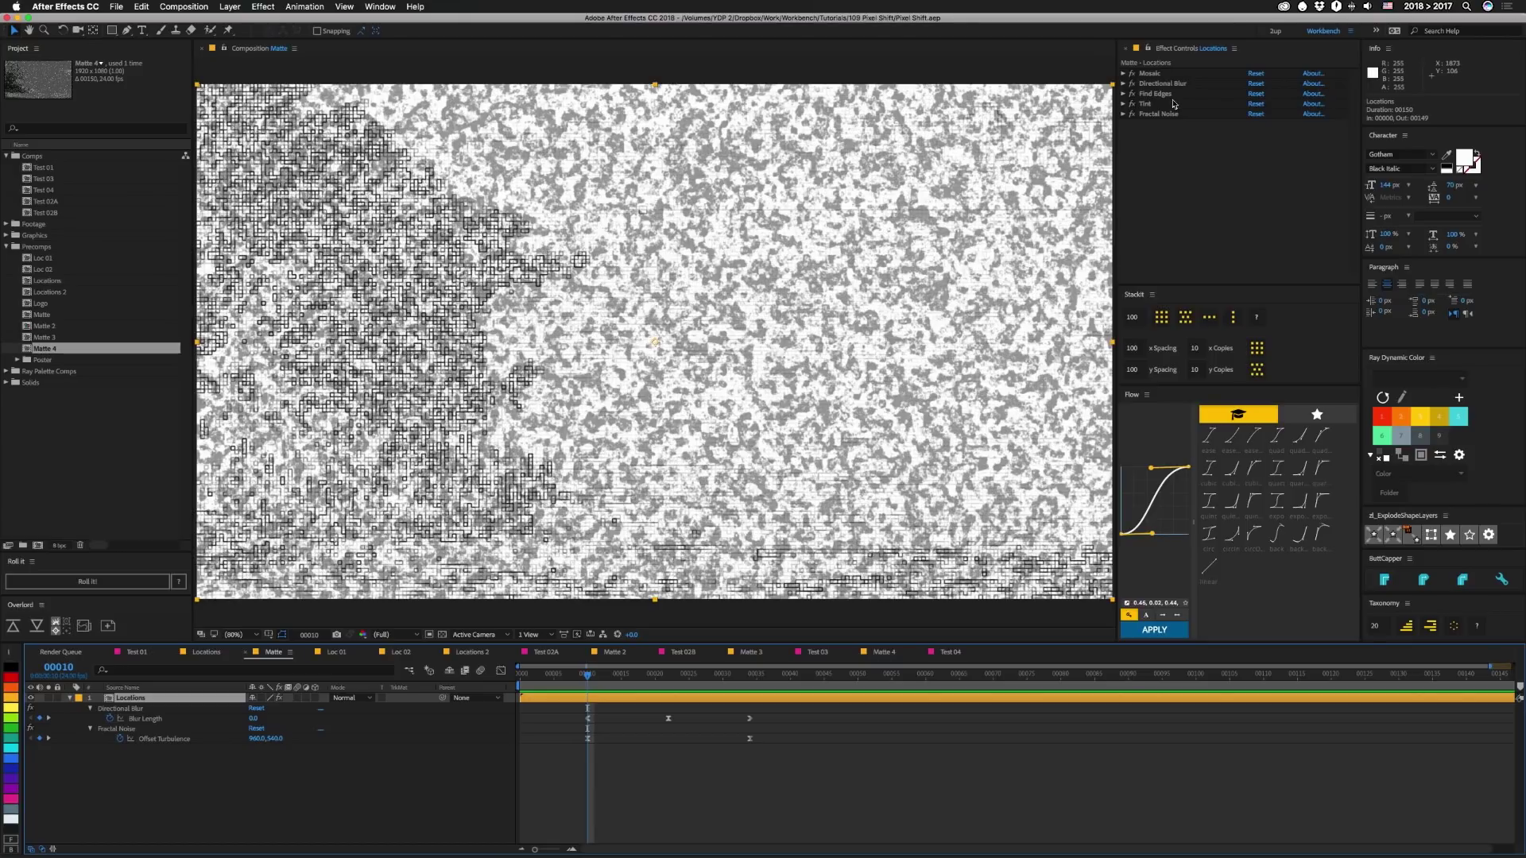
{"action": "left_click", "coordinate": [666, 674]}
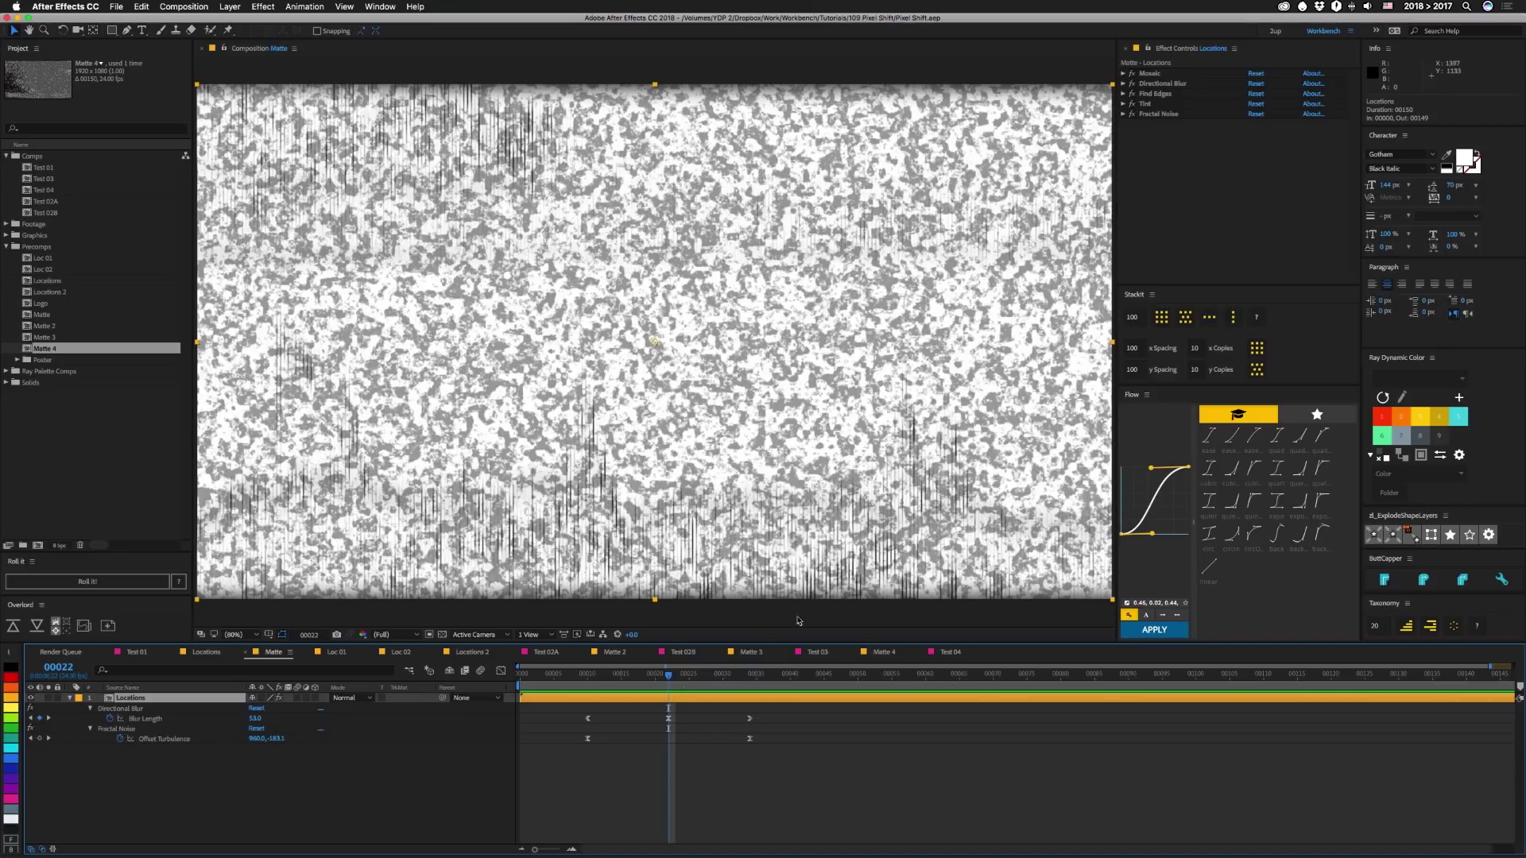
{"action": "left_click_drag", "start_coordinate": [1162, 83], "coordinate": [1162, 99]}
{"action": "left_click", "coordinate": [142, 658]}
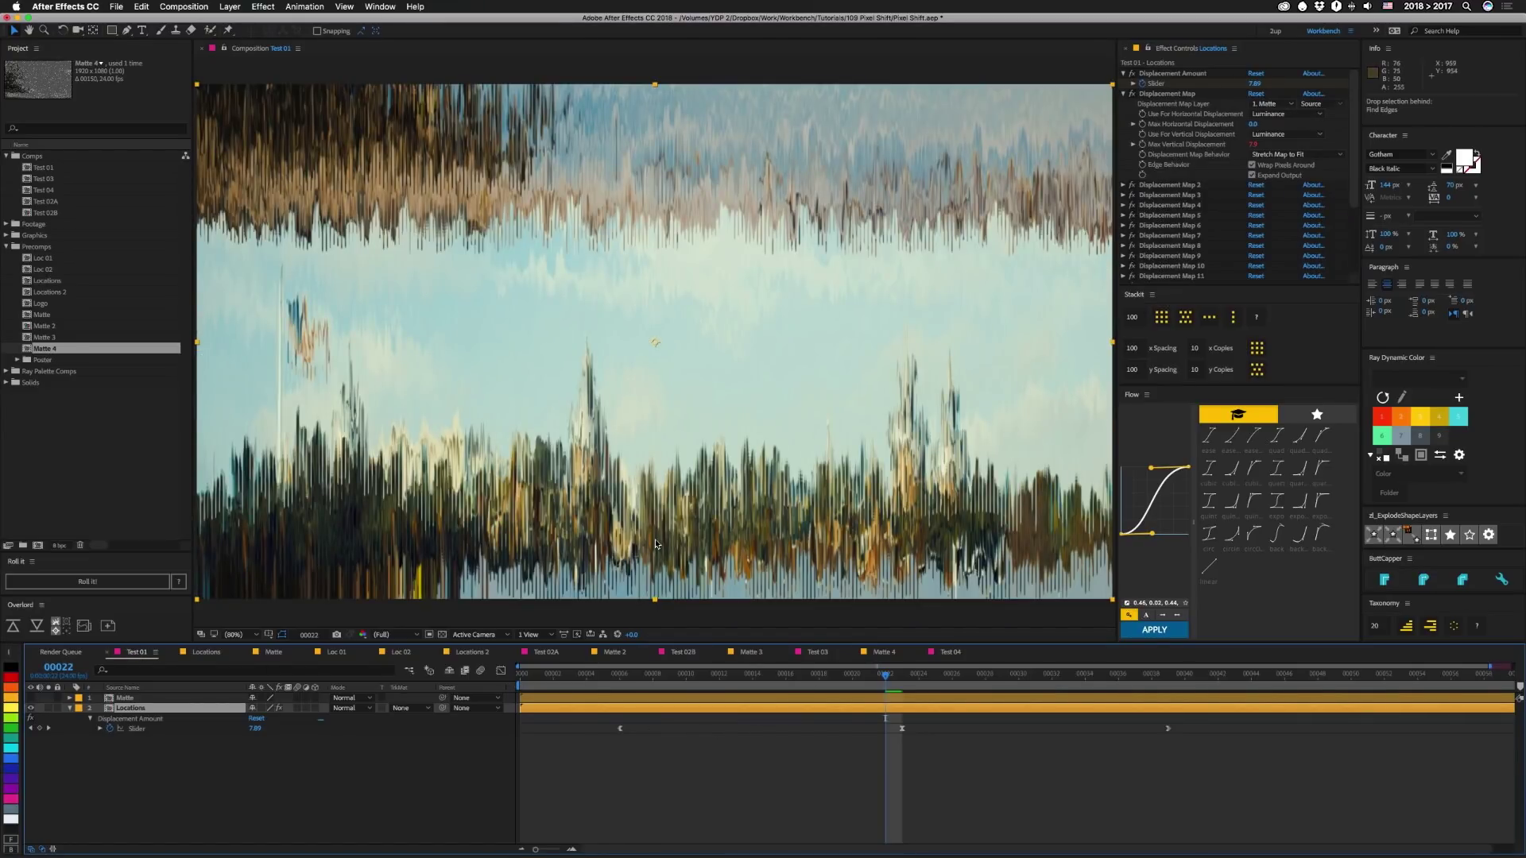
Toggle undo and redo to compare both orders of Directional Blur and Find Edges.
{"action": "key", "text": "cmd+z"}
{"action": "key", "text": "cmd+shift+z"}
{"action": "key", "text": "cmd+z"}
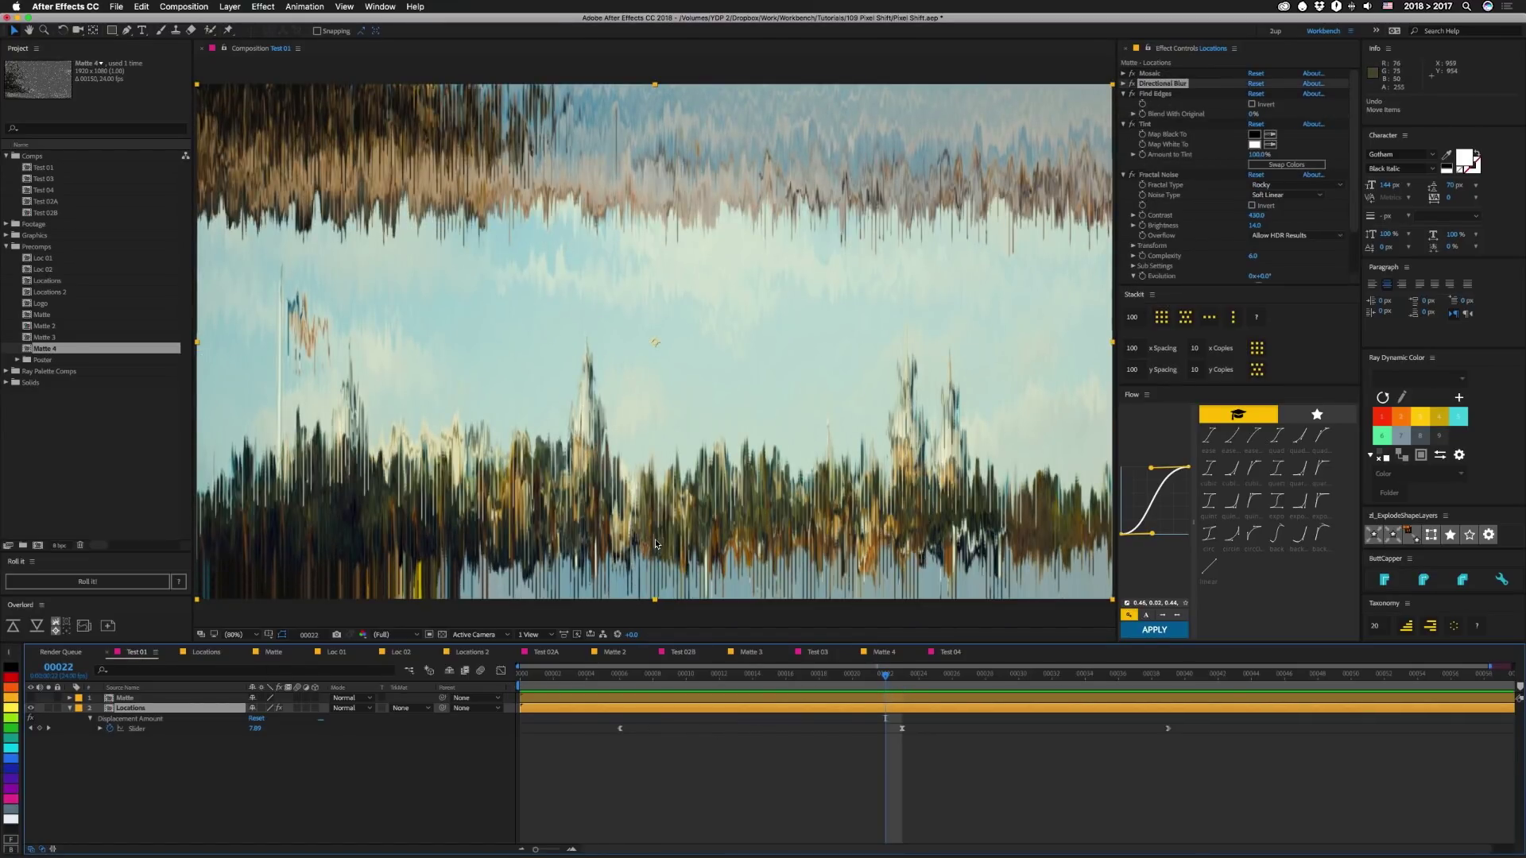
{"action": "key", "text": "cmd+shift+z"}
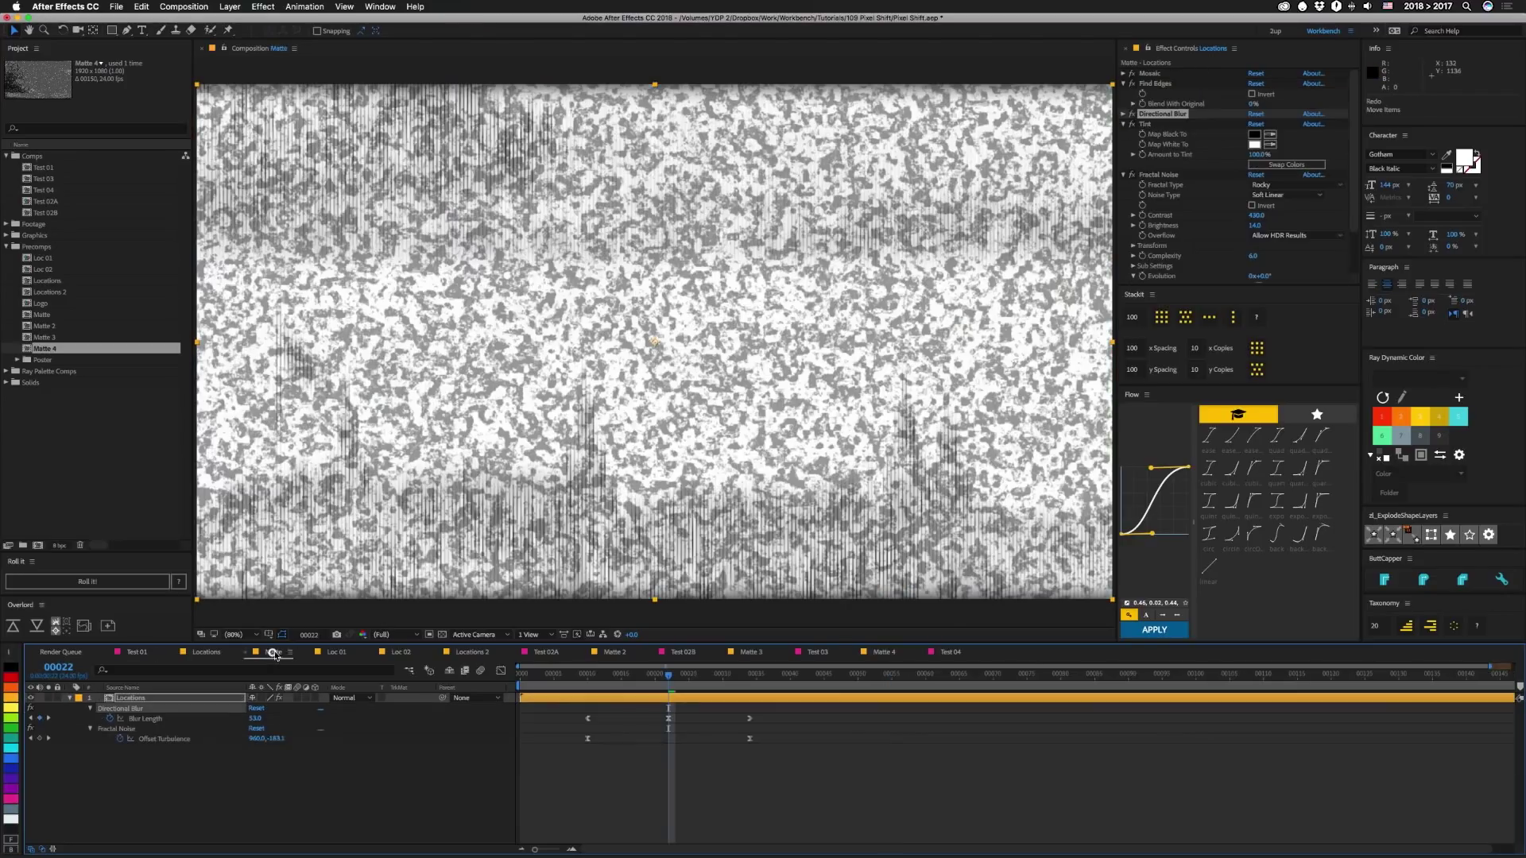
{"action": "key", "text": "cmd+shift+z"}
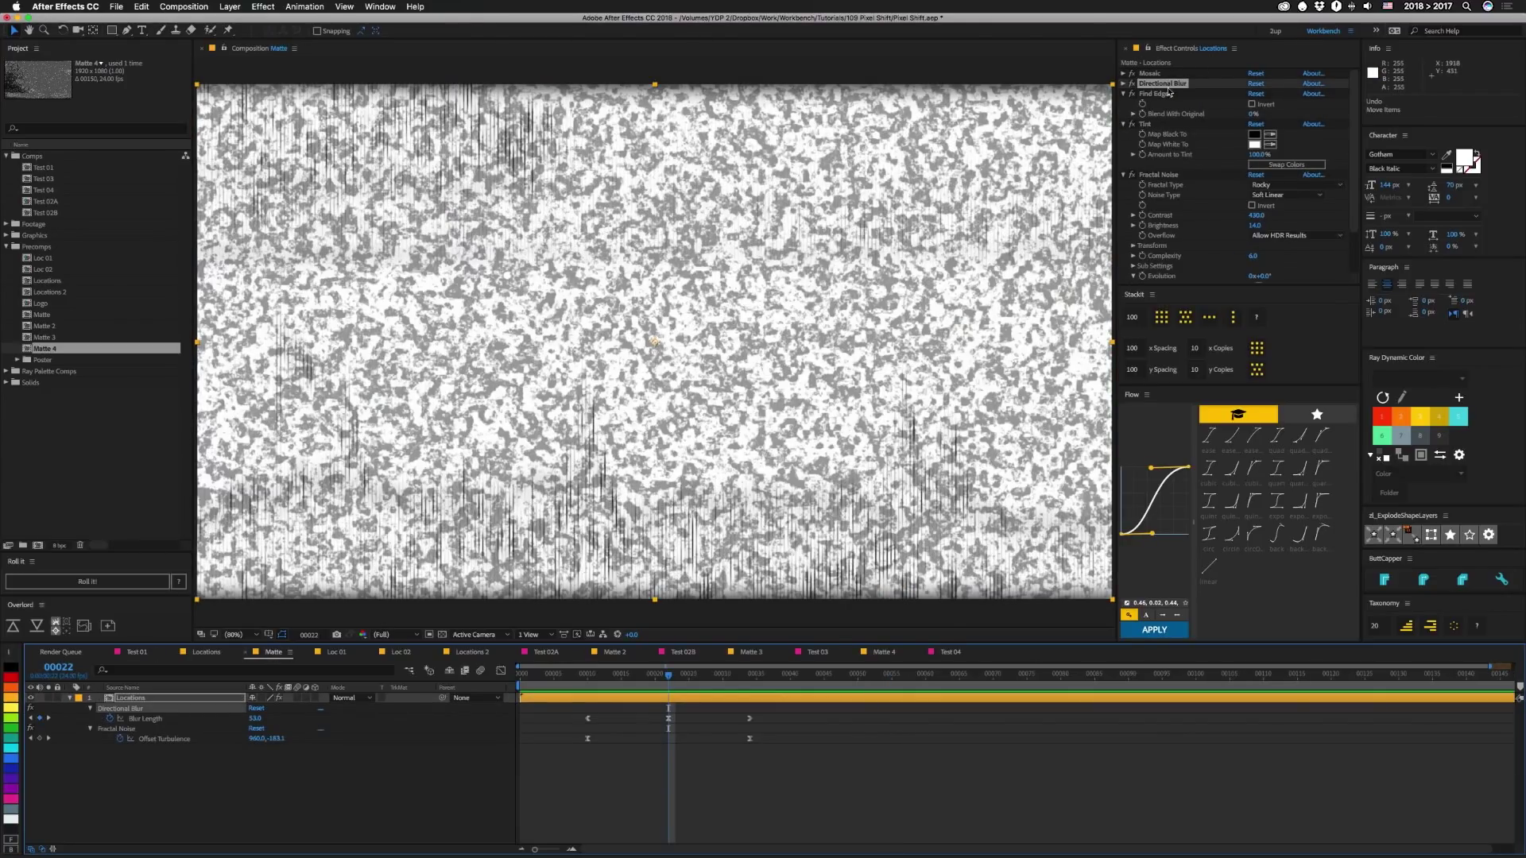
Select the Tint effect in the Matte comp, then return to Test 01.
{"action": "left_click", "coordinate": [1144, 125]}
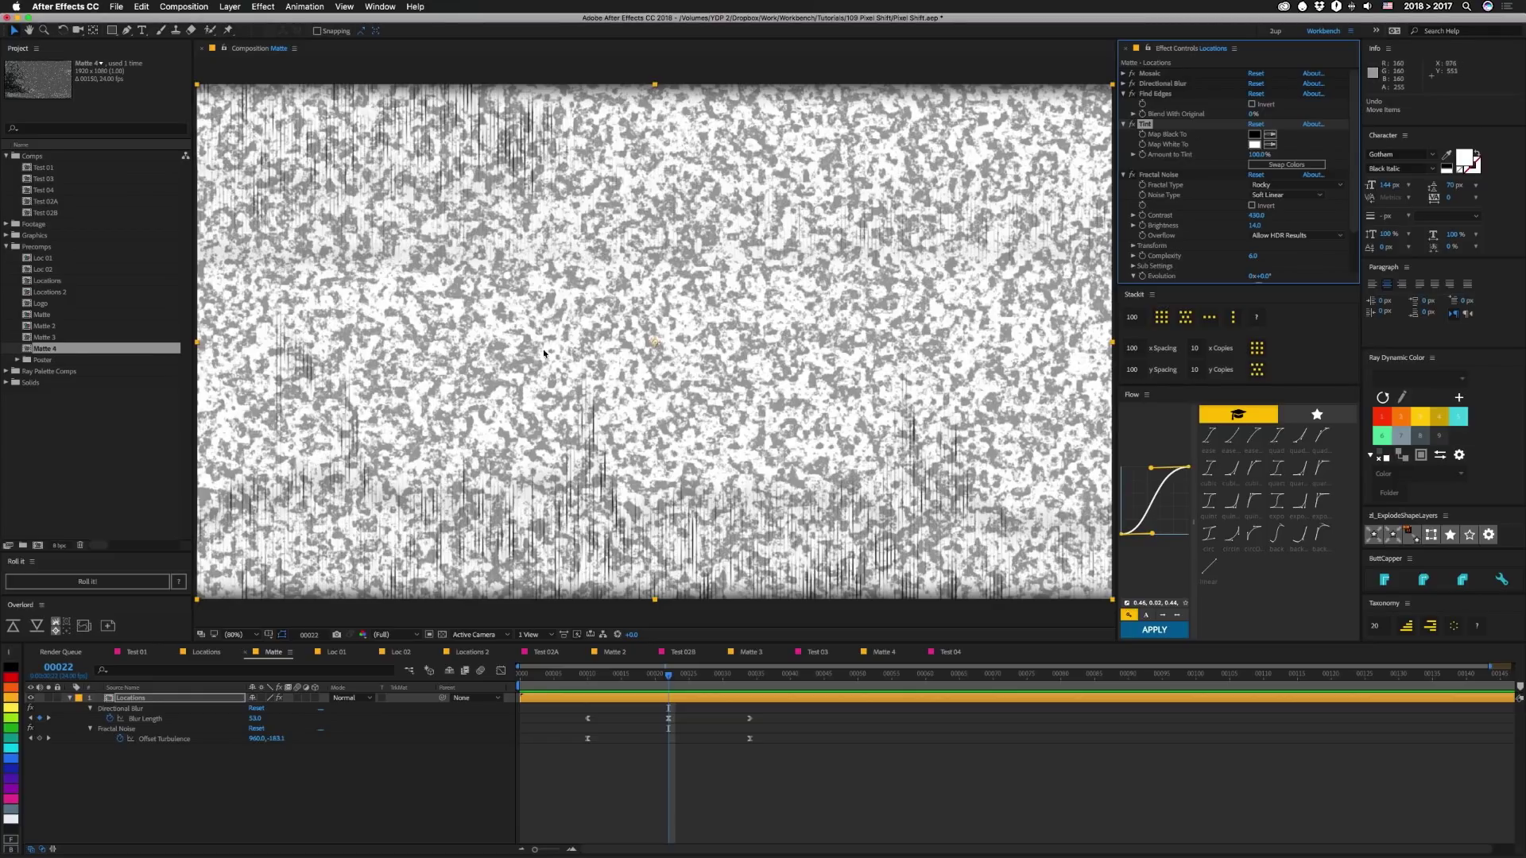
{"action": "scroll", "coordinate": [1232, 175], "scroll_direction": "down", "scroll_amount": 3}
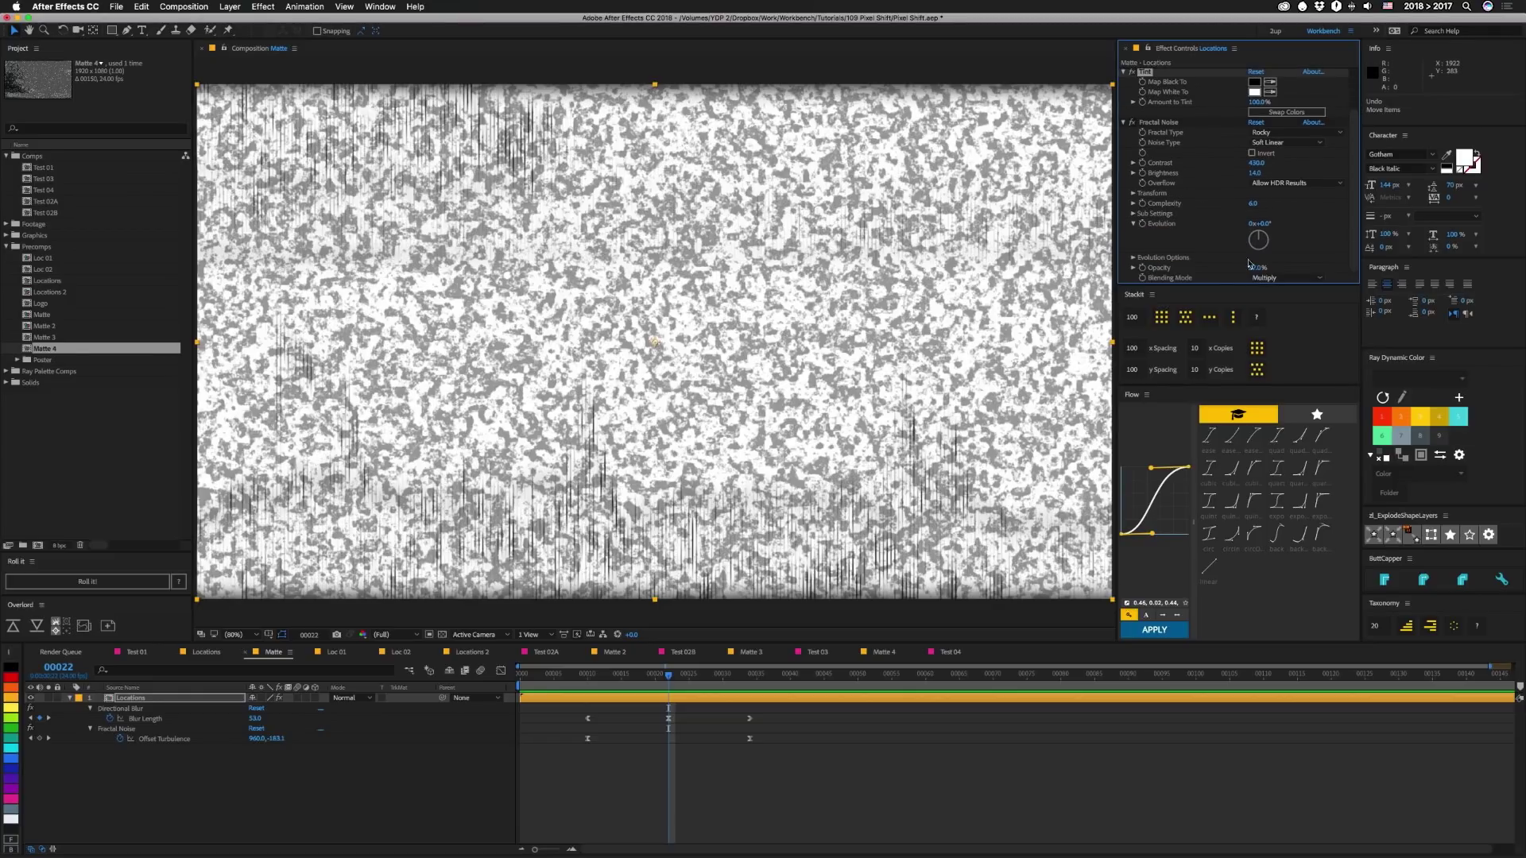
{"action": "left_click", "coordinate": [137, 653]}
Play and stop a RAM preview of the Test 01 glitch transition, then open Loc 01.
{"action": "key", "text": "space"}
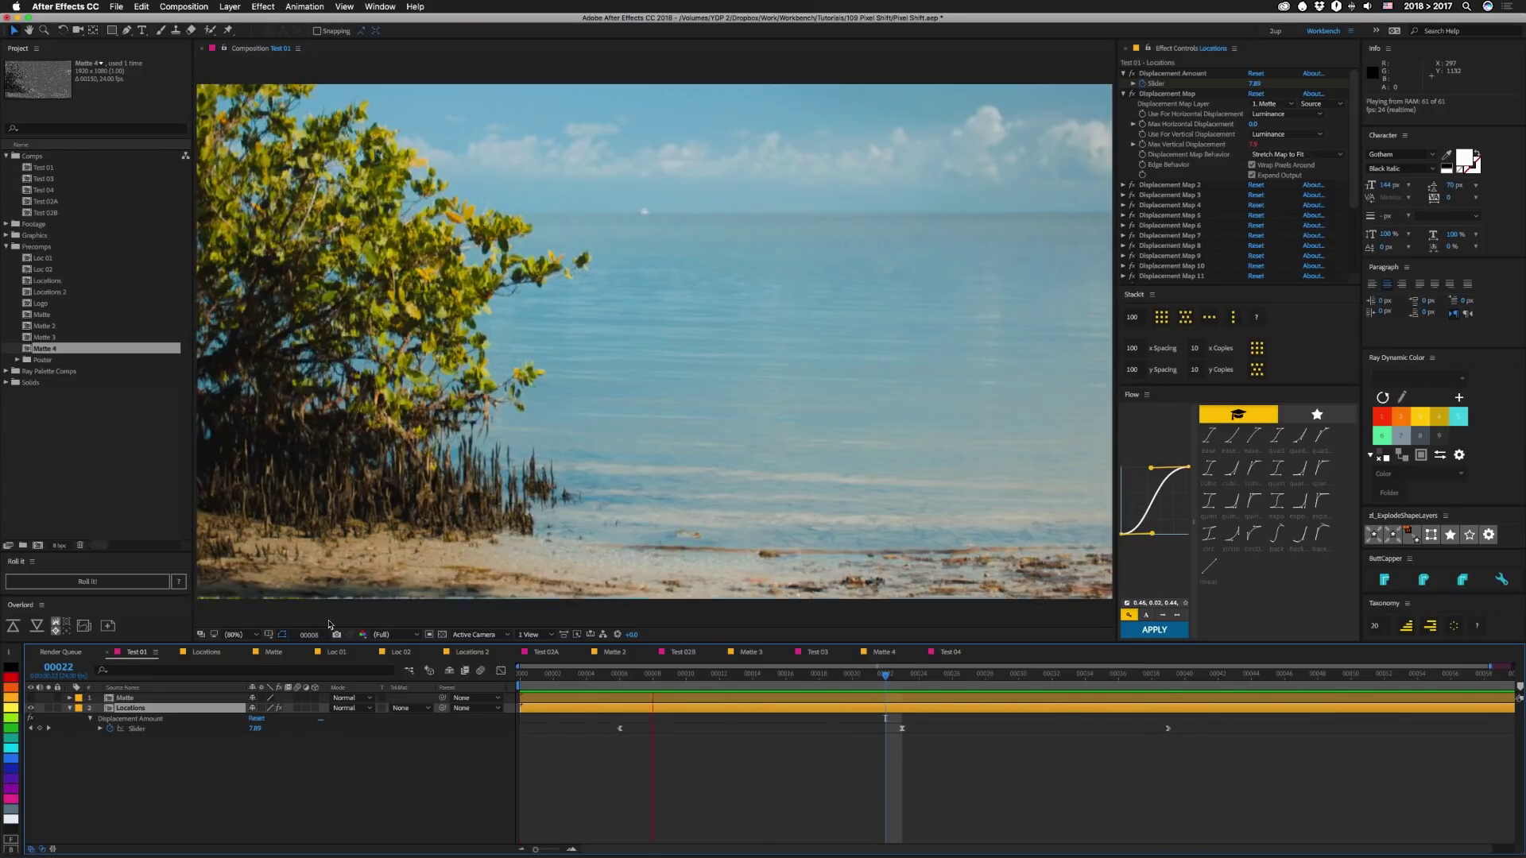
{"action": "key", "text": "space"}
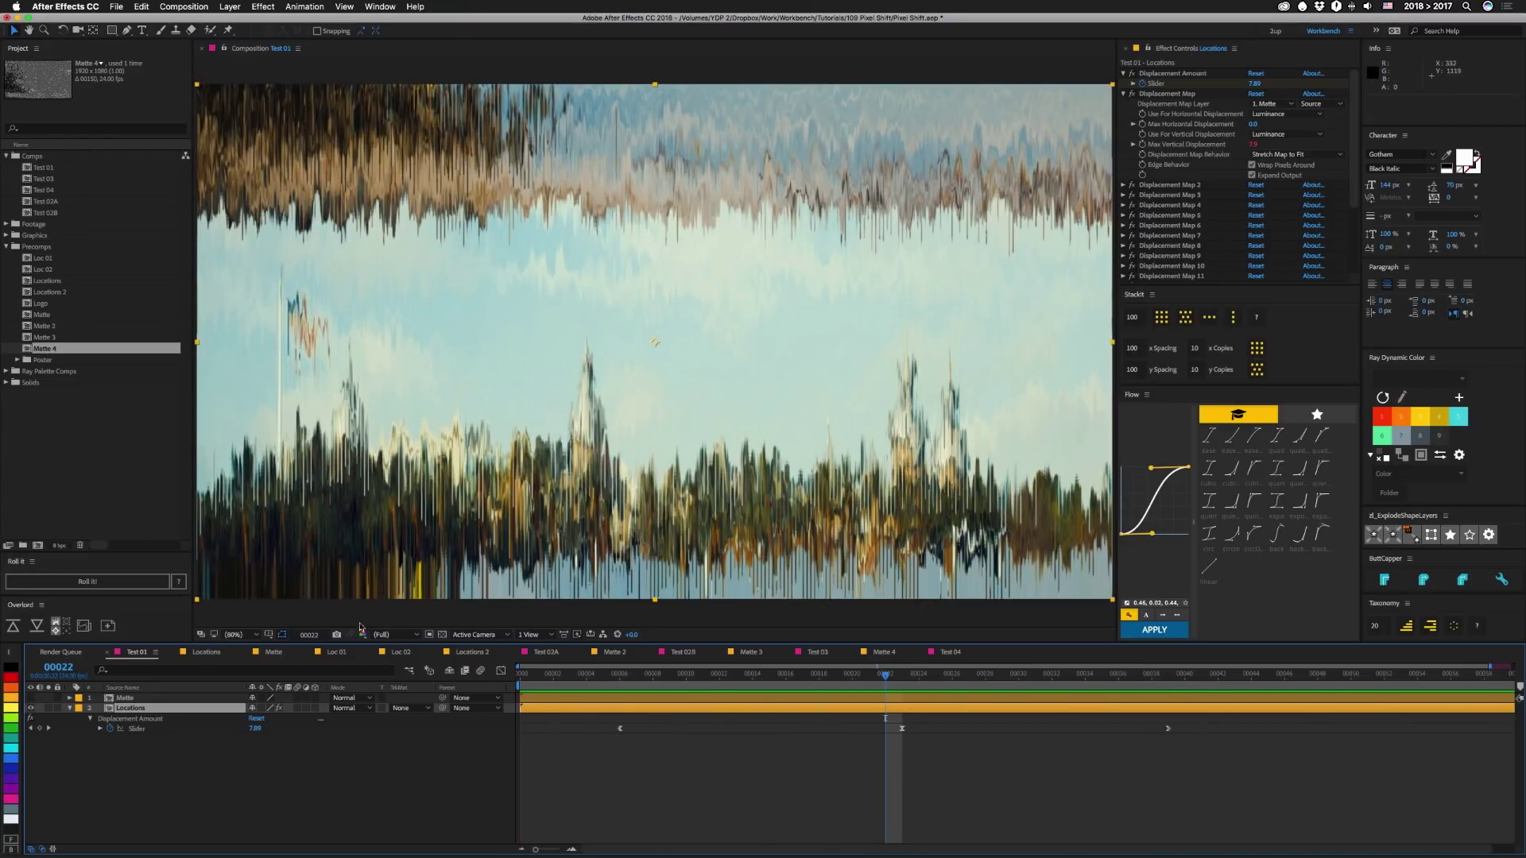
{"action": "left_click", "coordinate": [339, 654]}
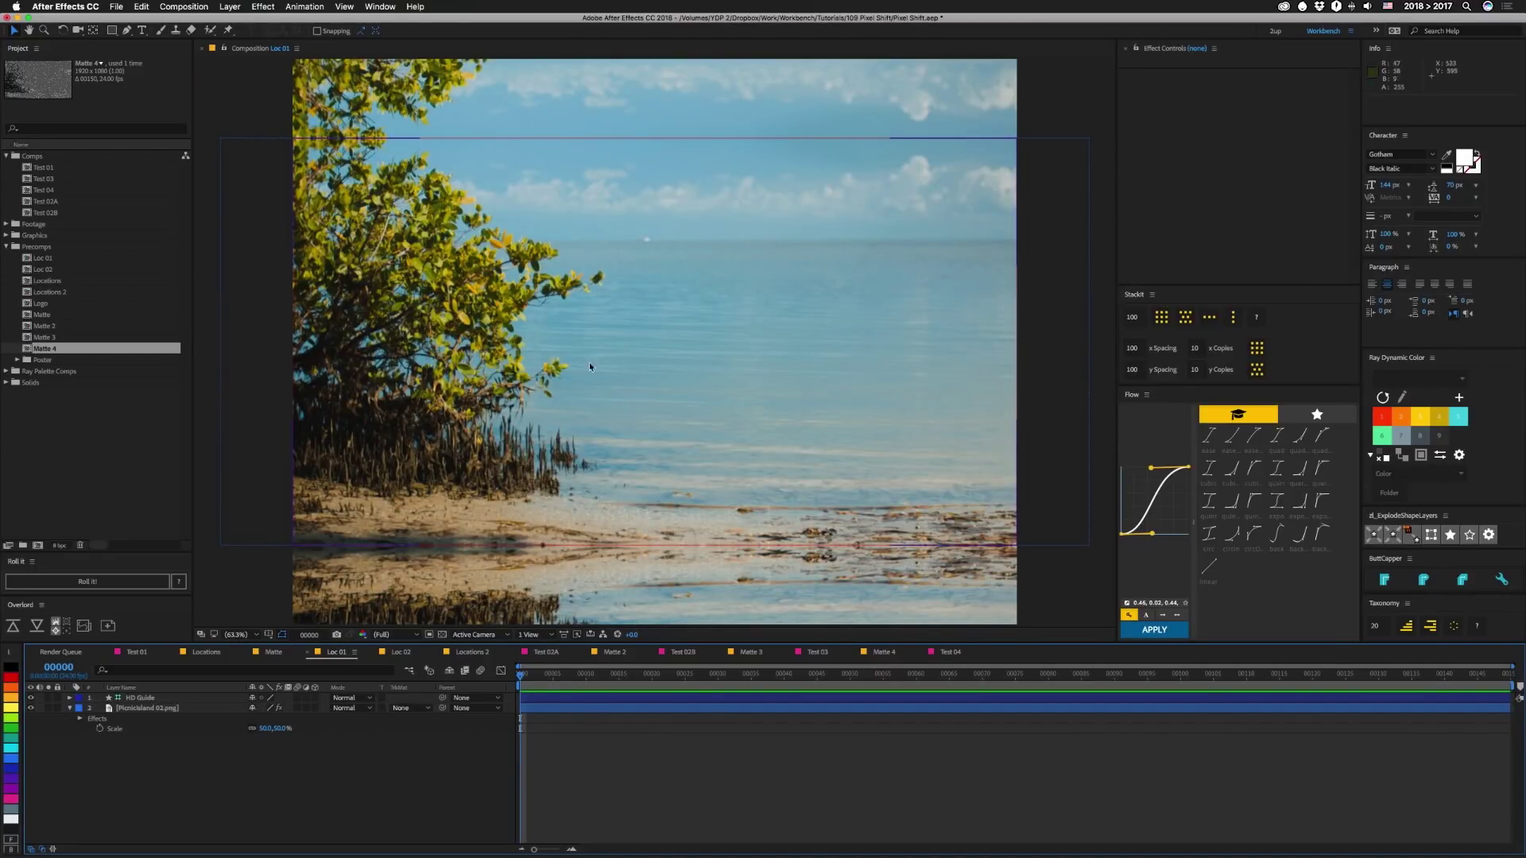
Inspect Motion Tile on the Picnicisland 02.png layer, then open Loc 02 and Locations 2.
{"action": "left_click", "coordinate": [131, 708]}
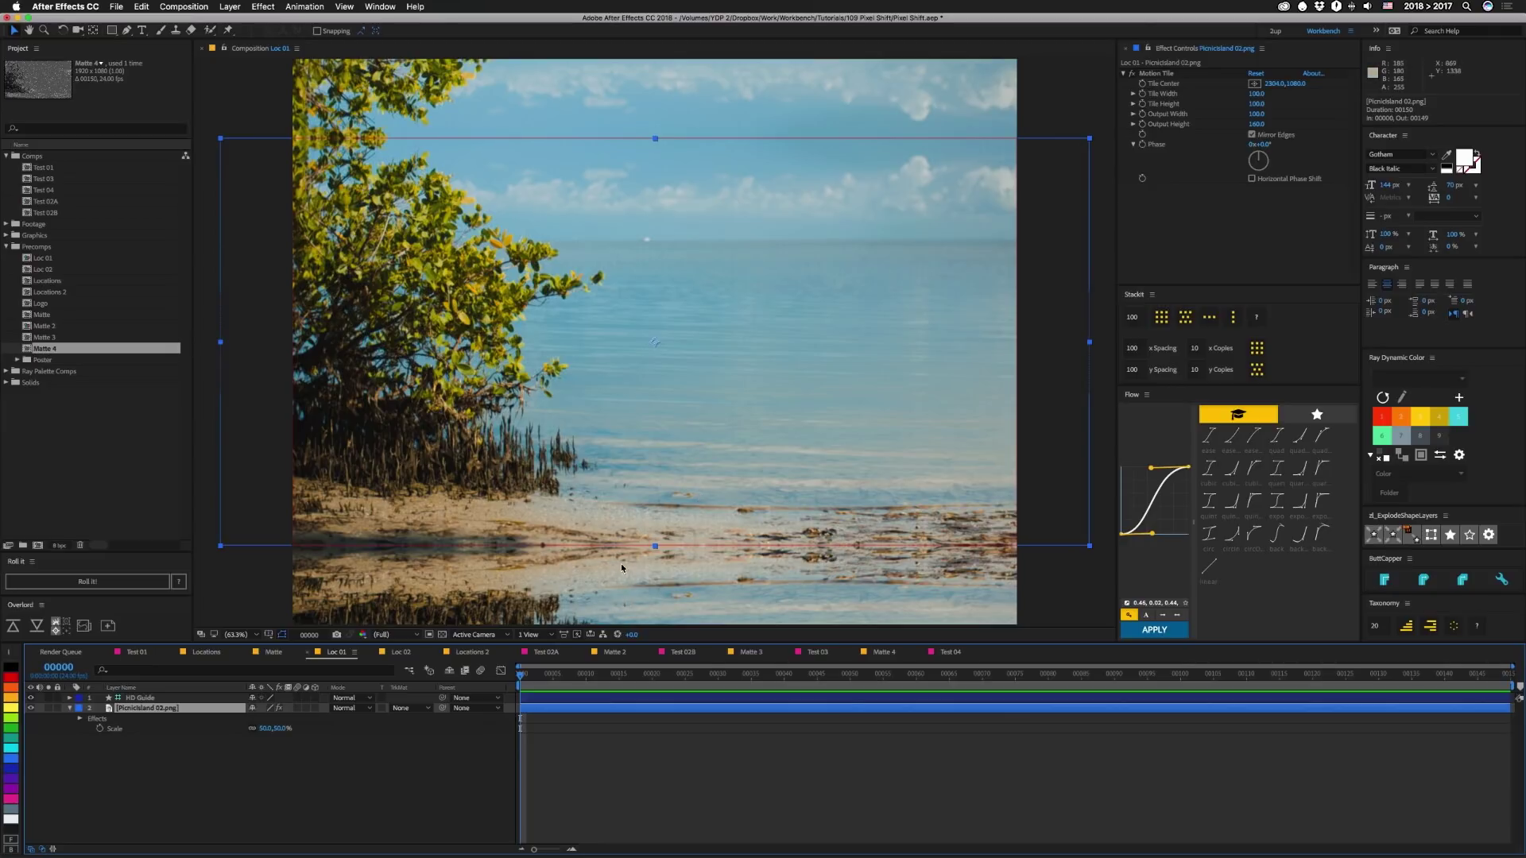
{"action": "left_click", "coordinate": [401, 652]}
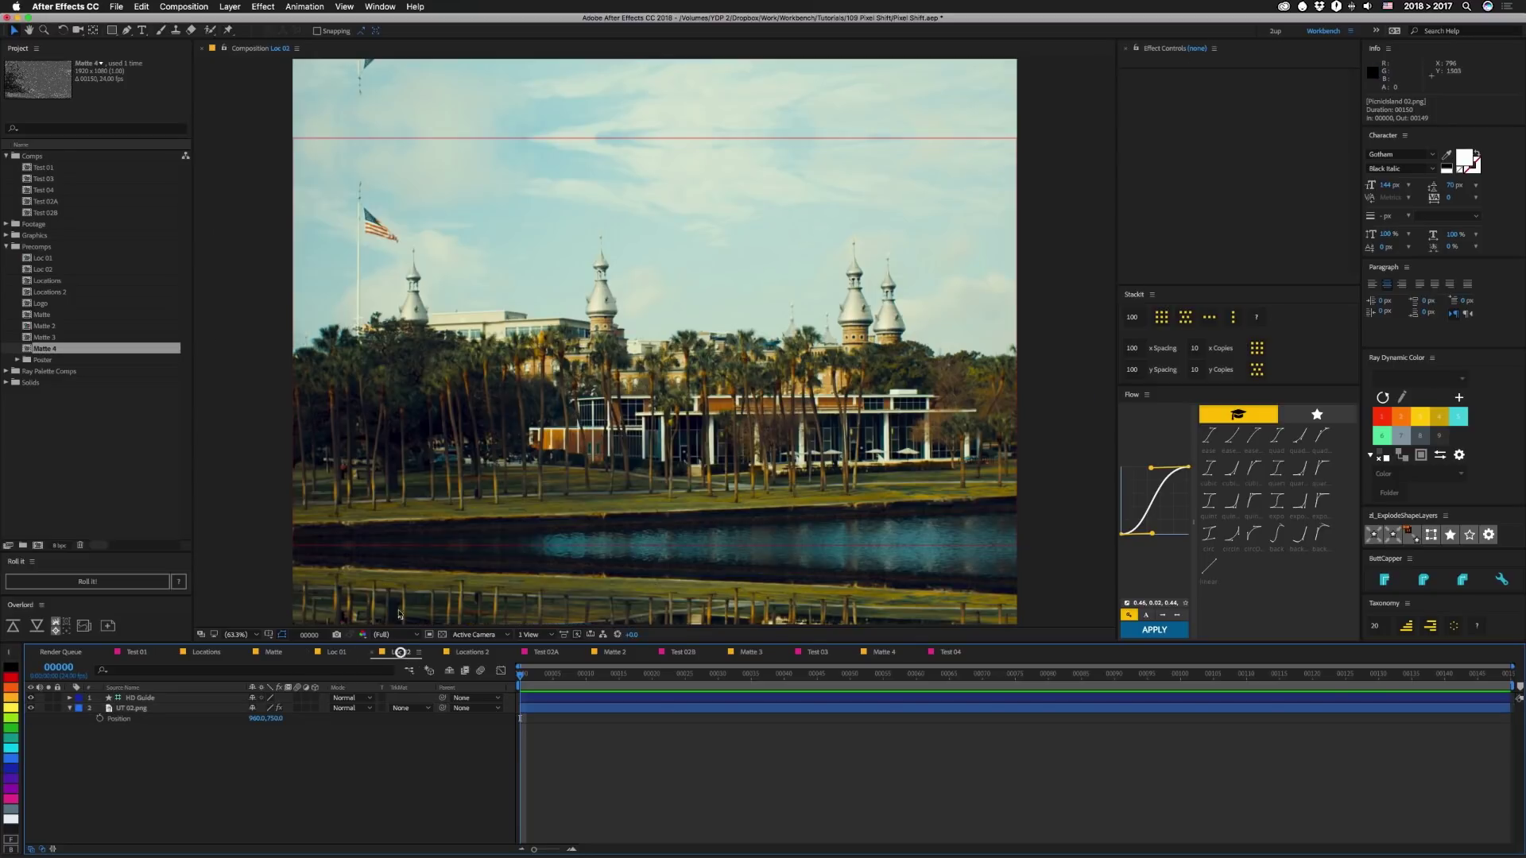
{"action": "left_click", "coordinate": [472, 653]}
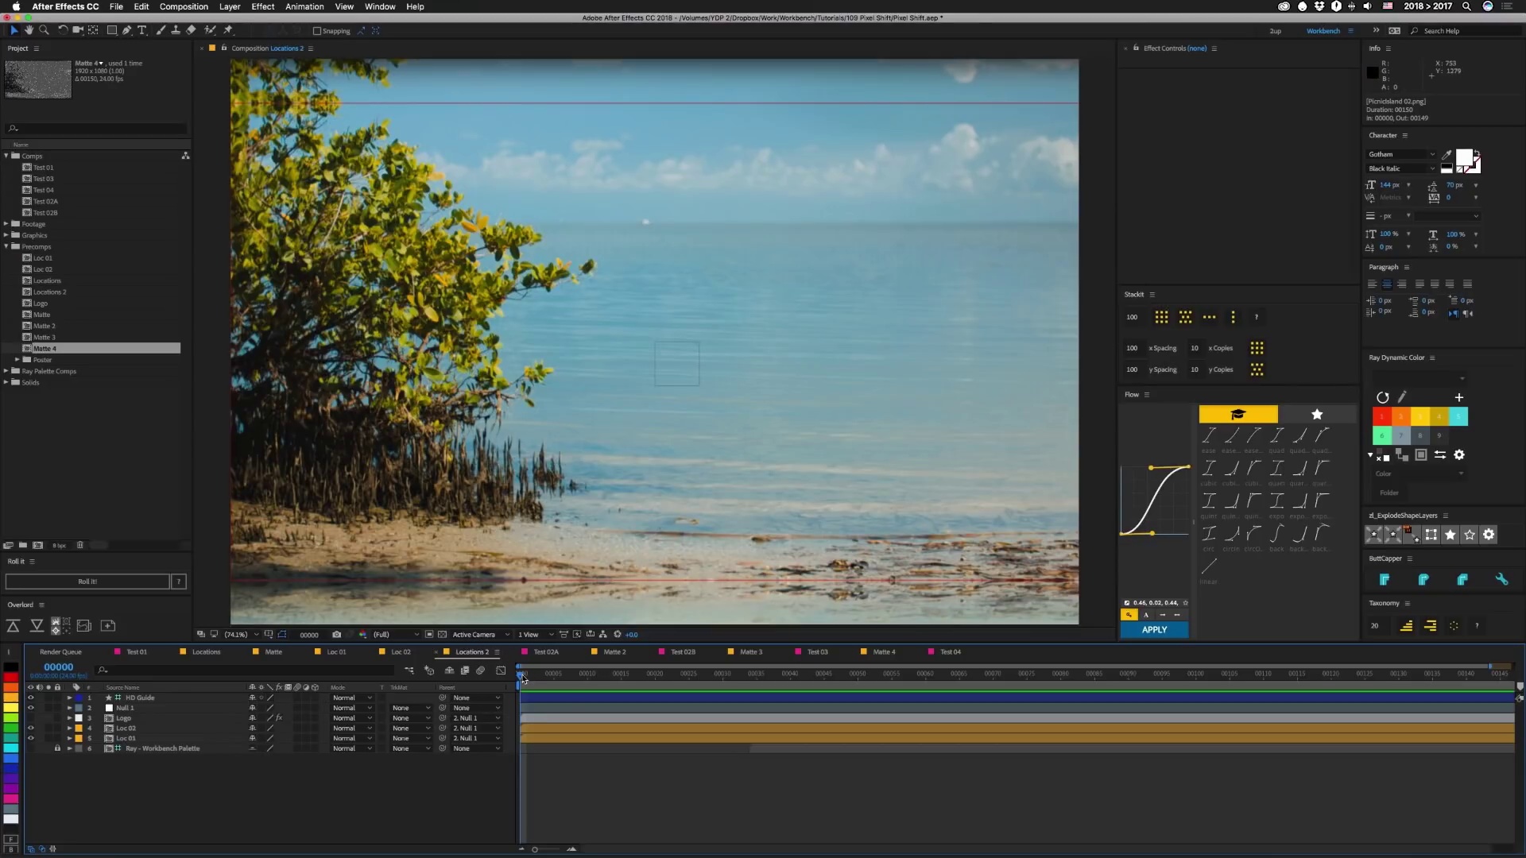
Scrub Locations 2 from frame 0 to 24 to preview the beach-to-building cut, then open Loc 02.
{"action": "left_click_drag", "start_coordinate": [522, 677], "coordinate": [676, 677]}
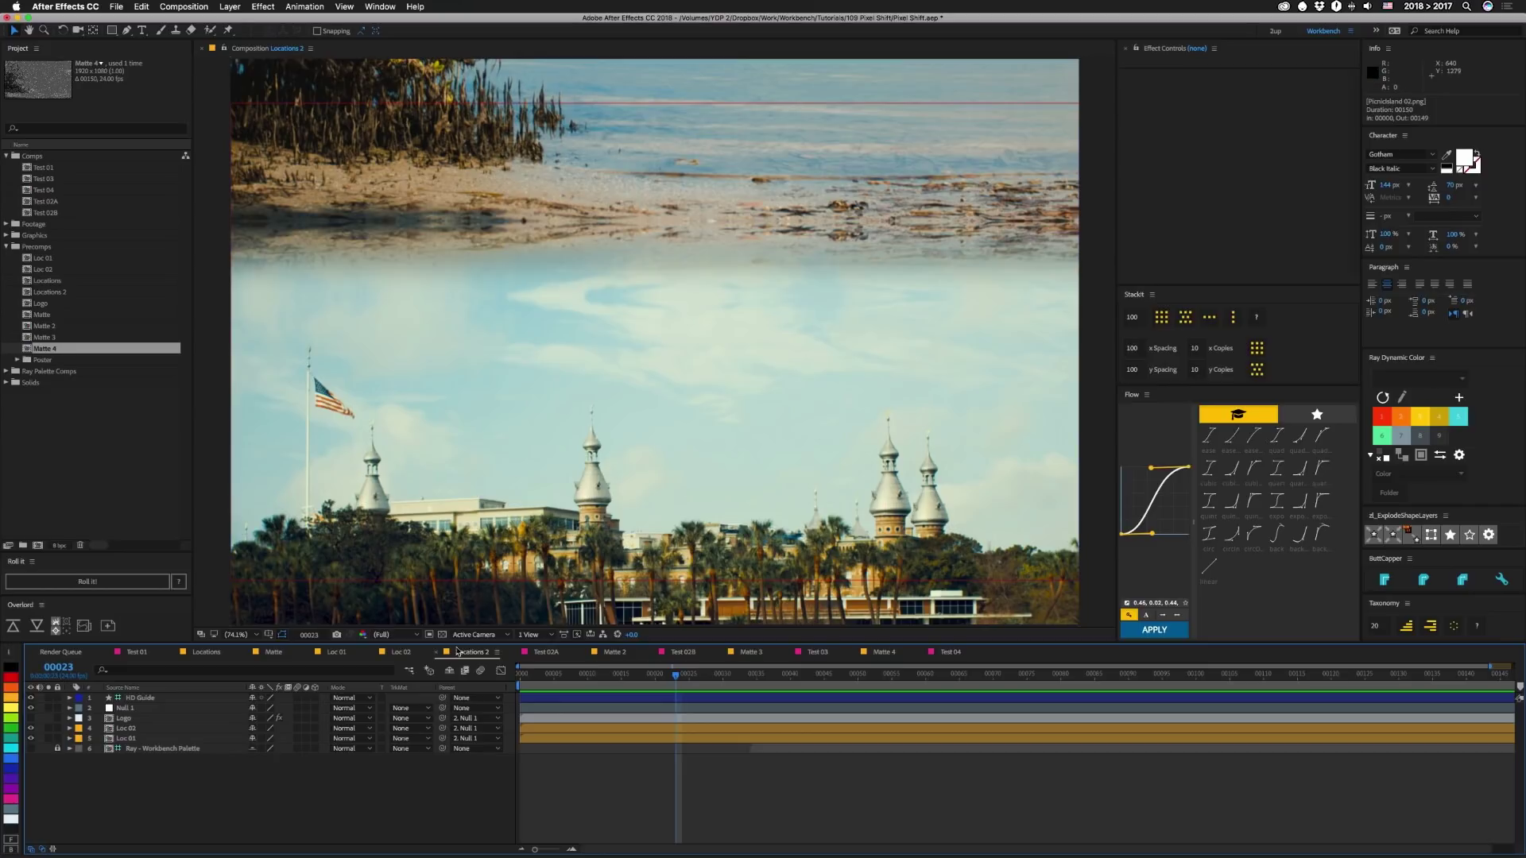
{"action": "left_click", "coordinate": [405, 657]}
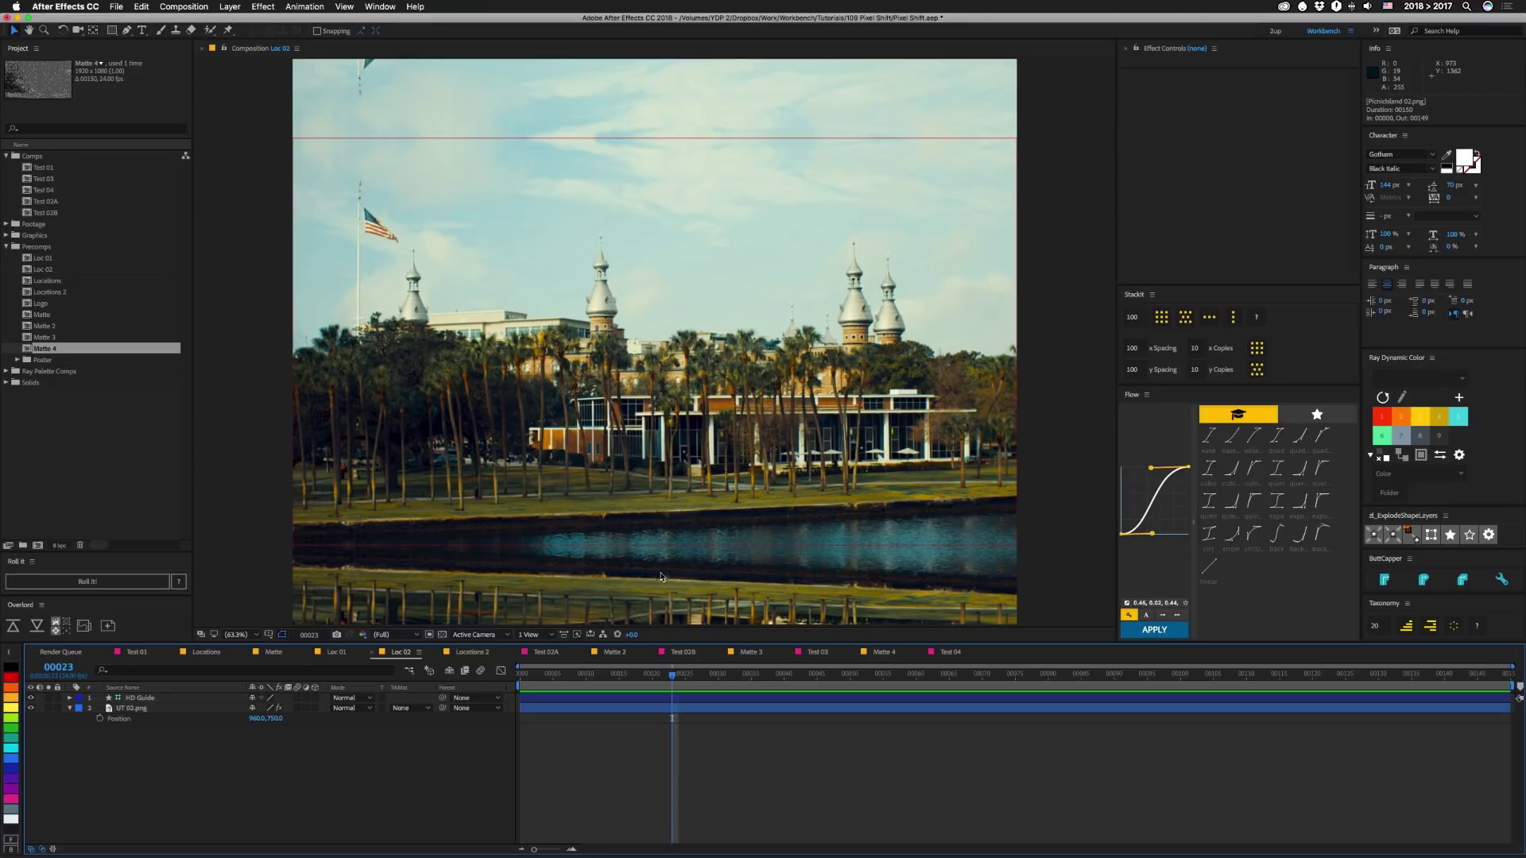
Open Test 02A, play and stop its glitch preview, then switch to Matte 2.
{"action": "left_click", "coordinate": [546, 651]}
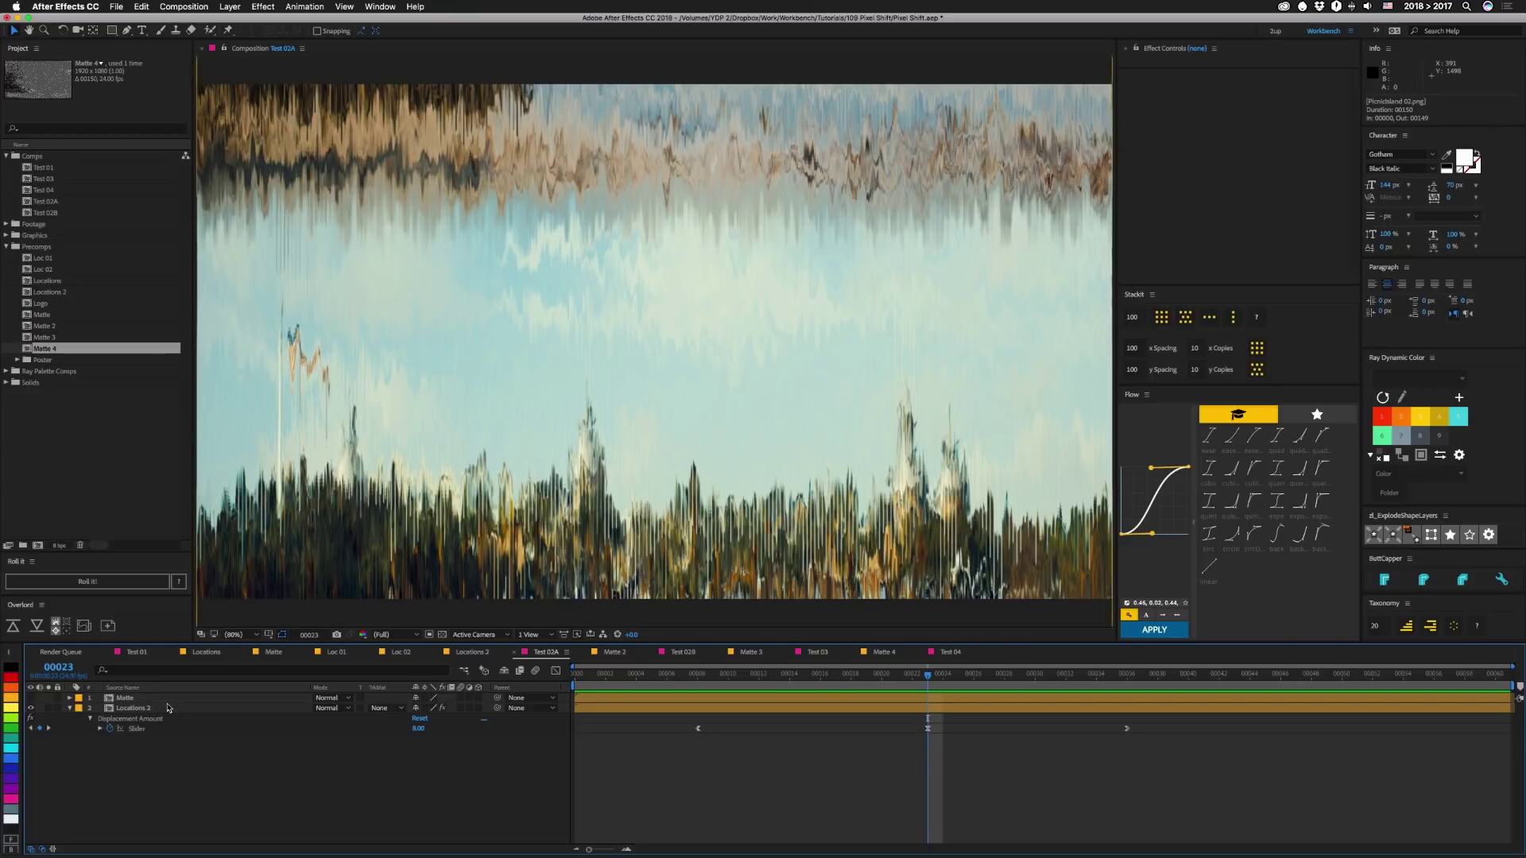
{"action": "key", "text": "space"}
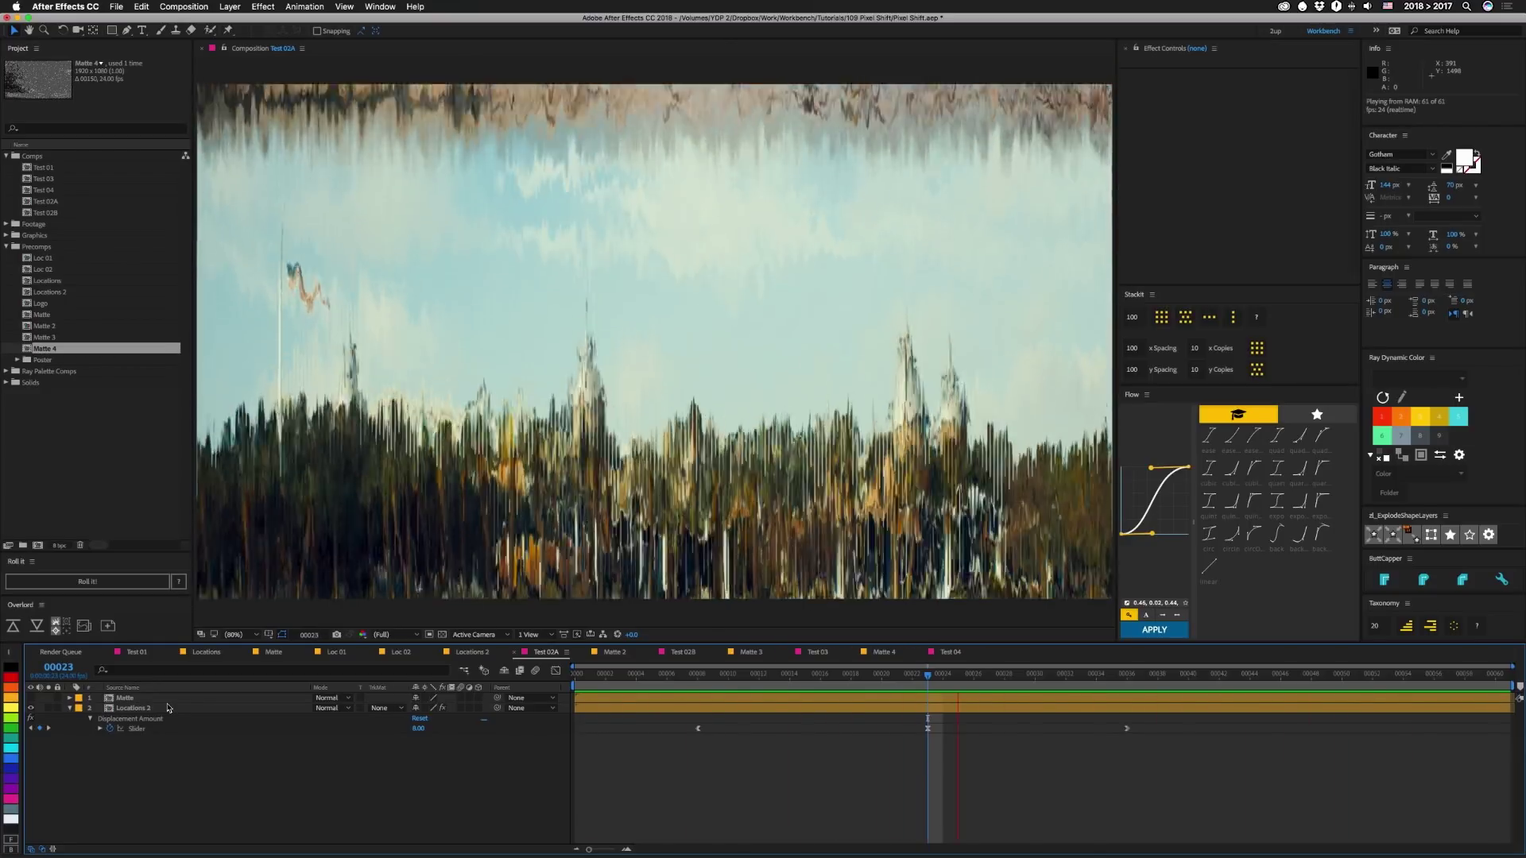
{"action": "key", "text": "space"}
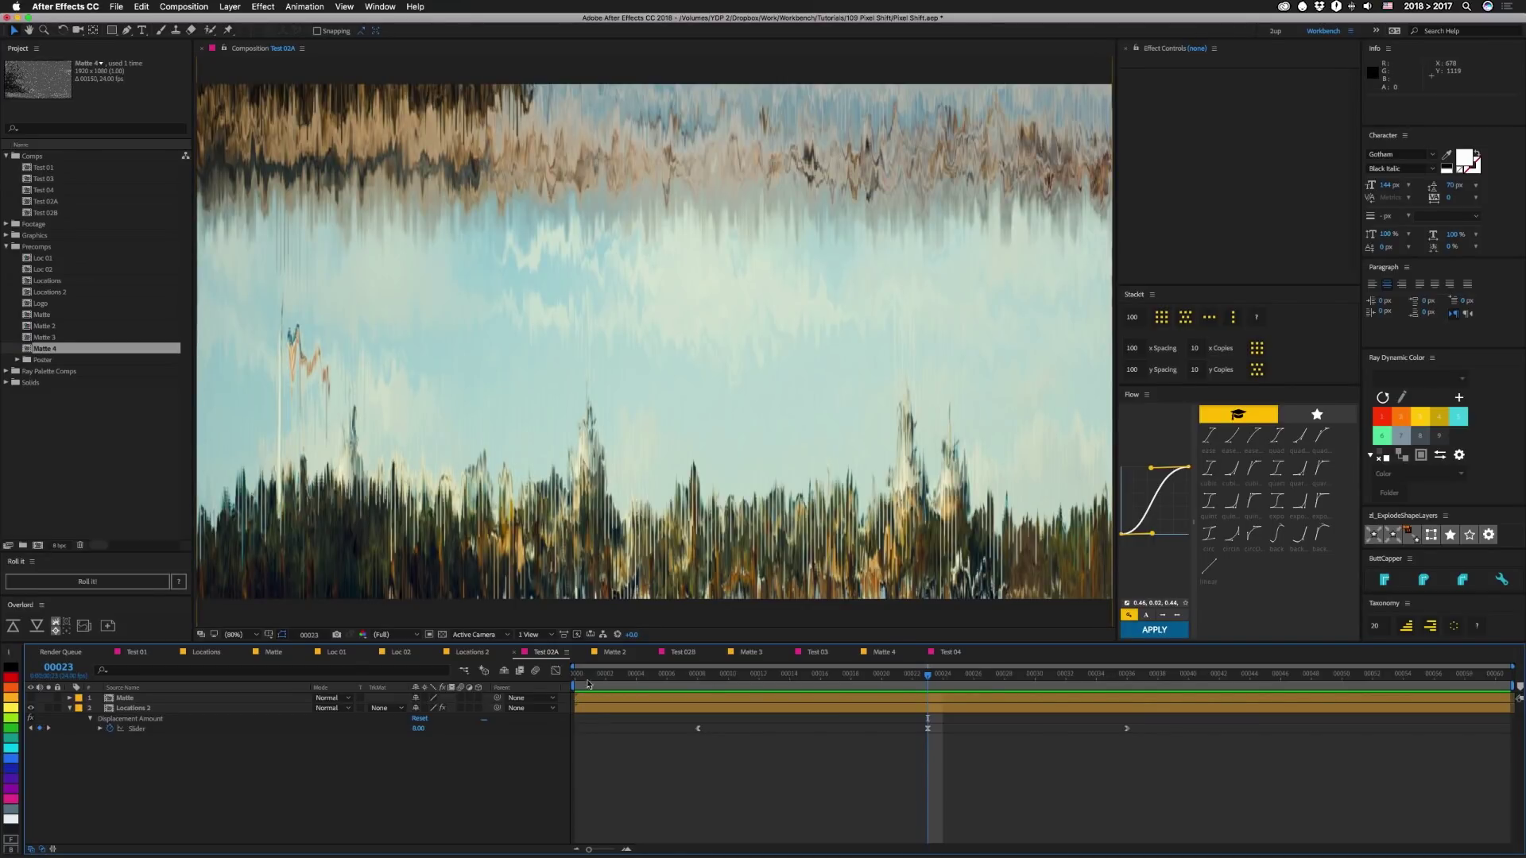
{"action": "left_click", "coordinate": [615, 653]}
Show the Locations 2 layer's Matte 2 effects, then preview the Test 02B pixel-shift transition.
{"action": "left_click", "coordinate": [151, 698]}
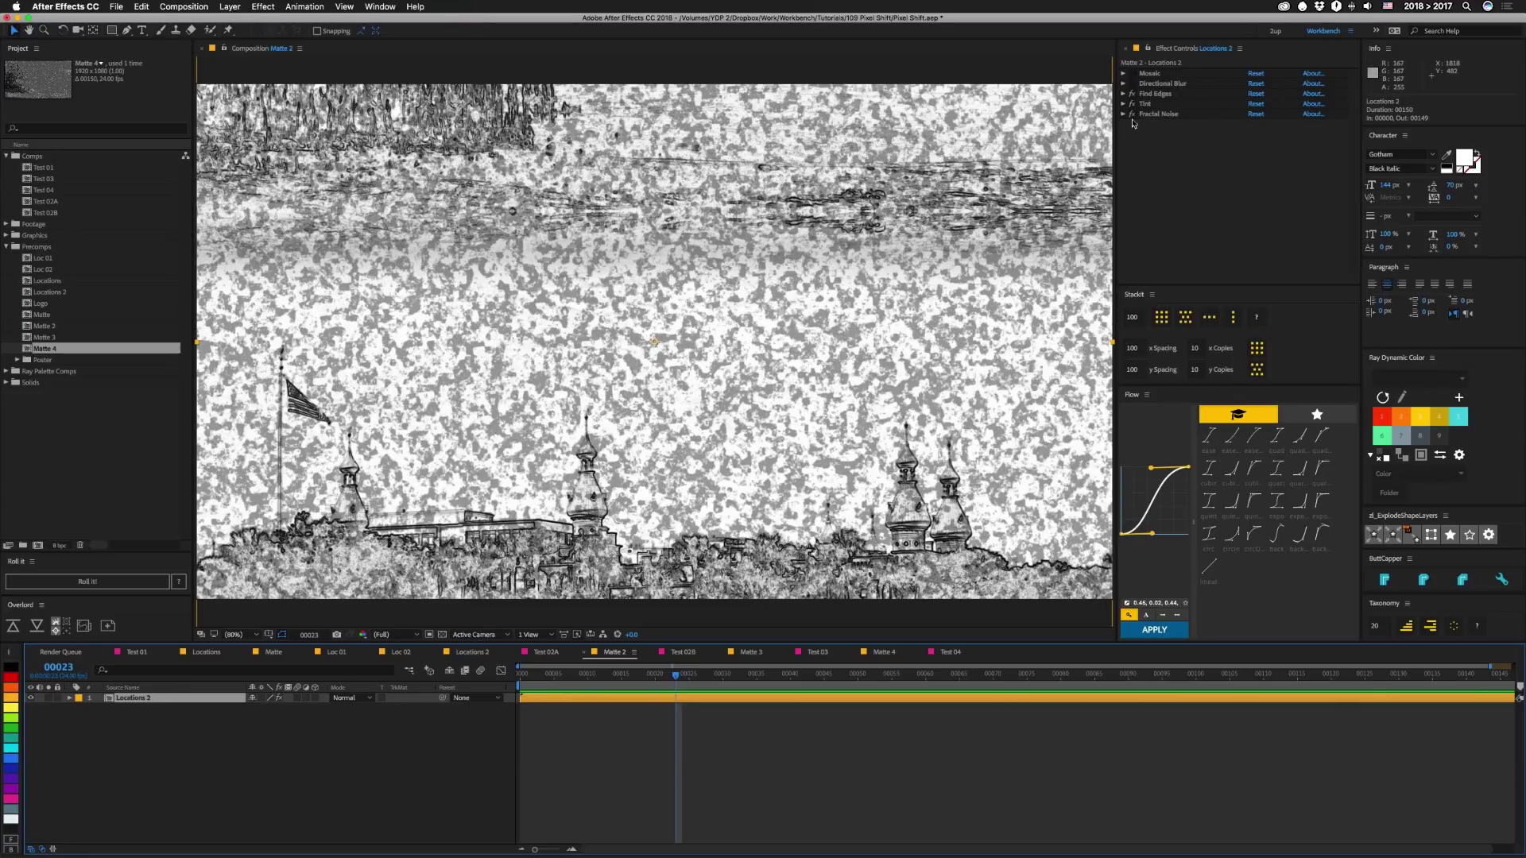
{"action": "left_click", "coordinate": [682, 653]}
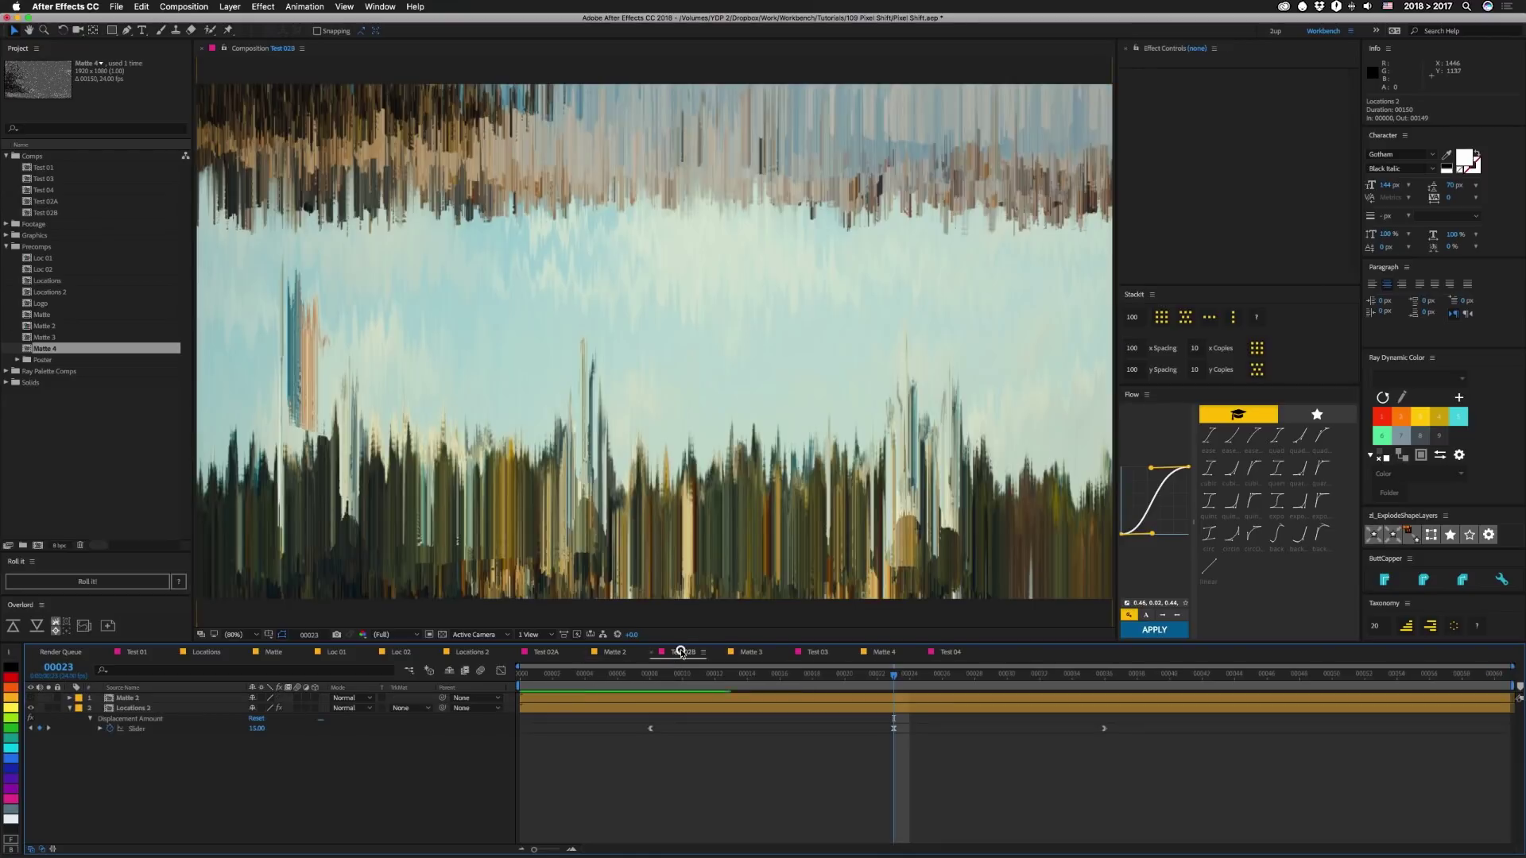
{"action": "key", "text": "space"}
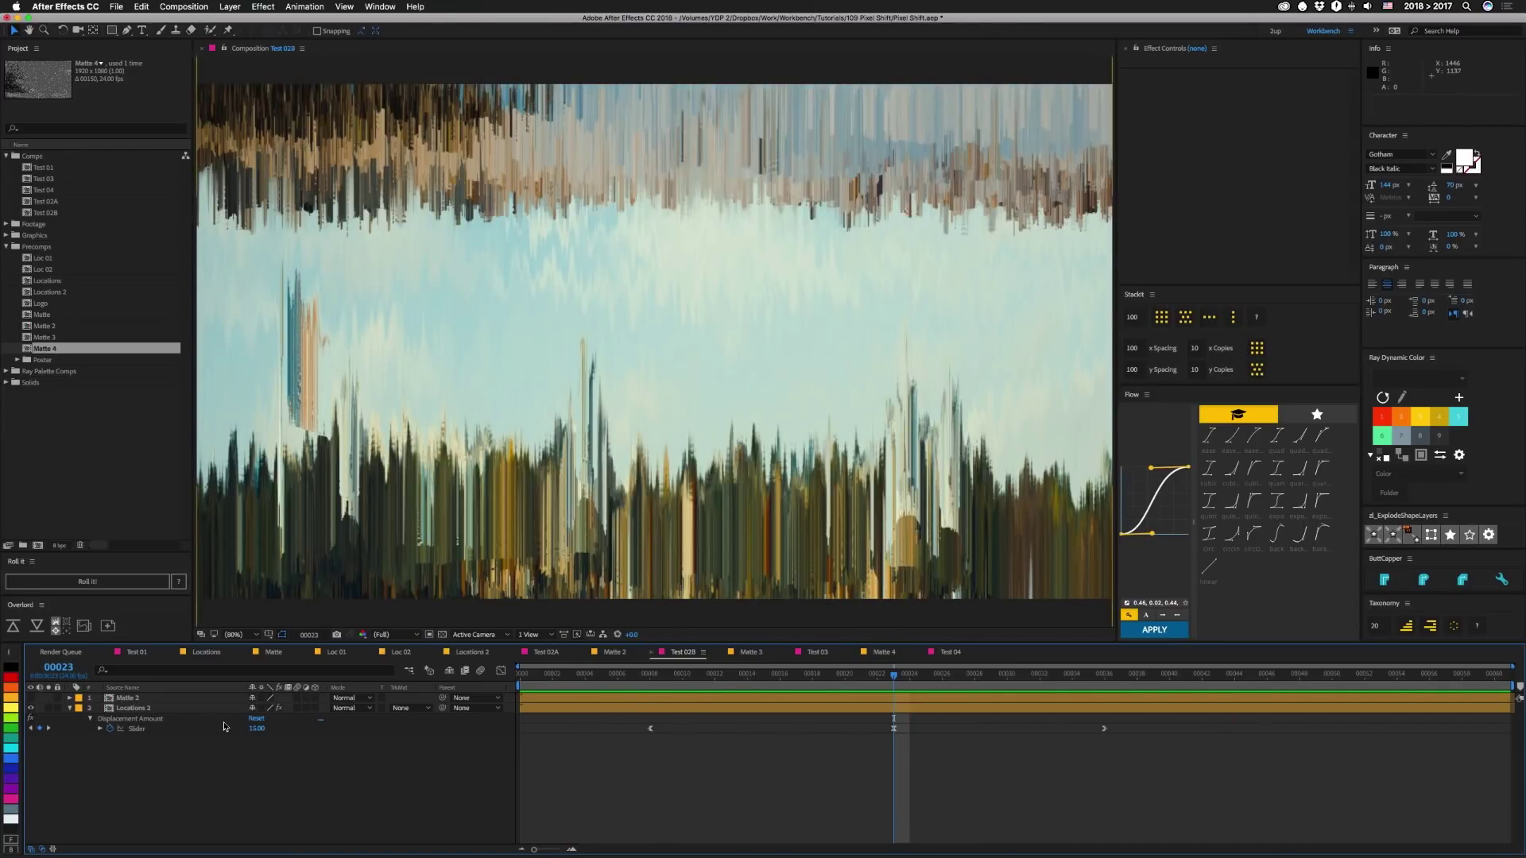
In Matte 3, inspect both Locations 2 layers, briefly soloing the top one, then open Test 03.
{"action": "key", "text": "shift+period"}
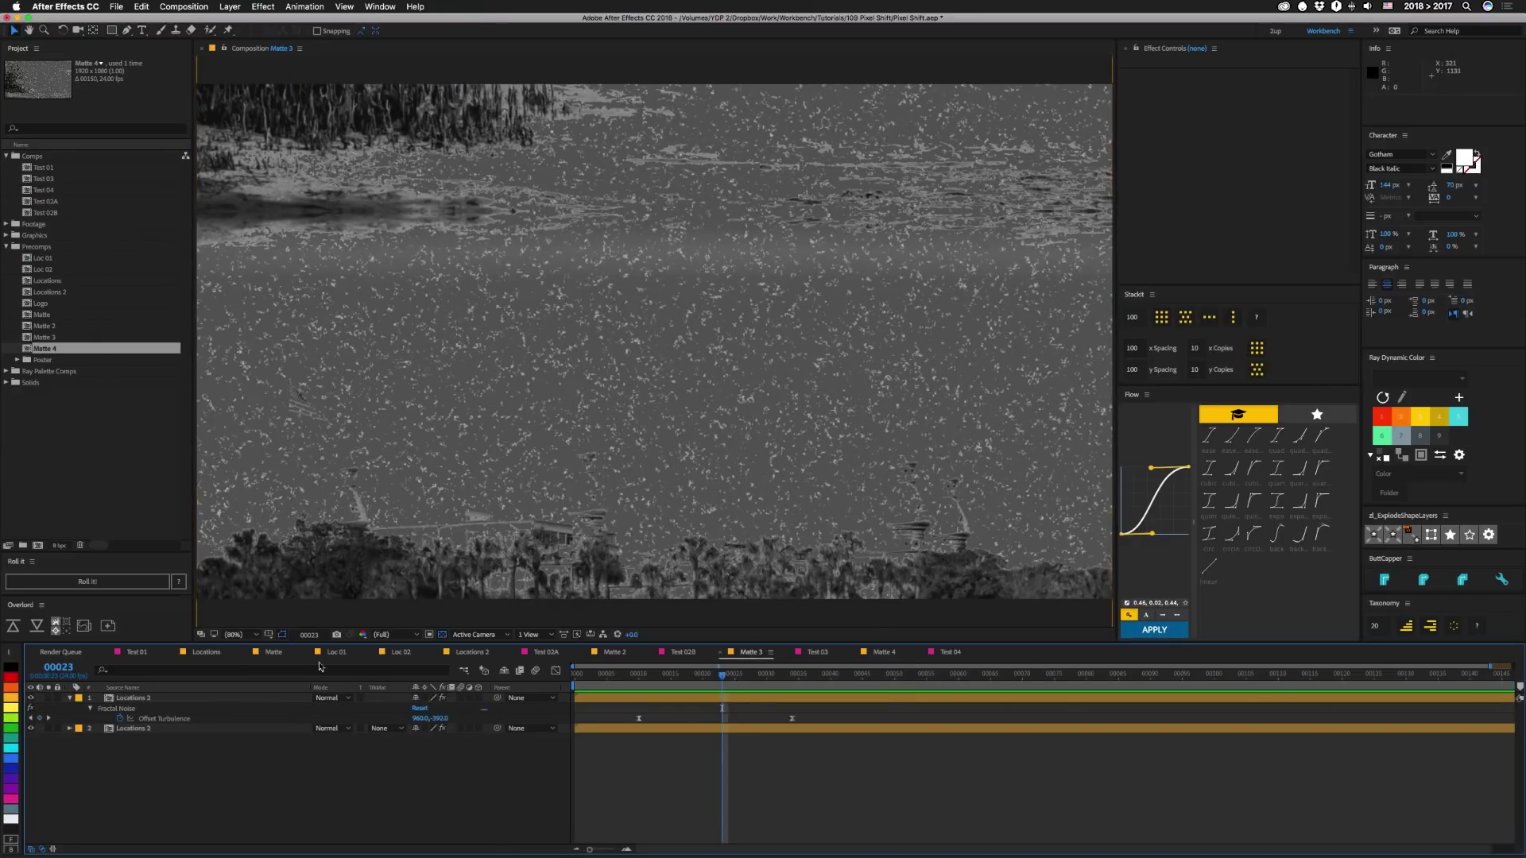
{"action": "left_click", "coordinate": [238, 698]}
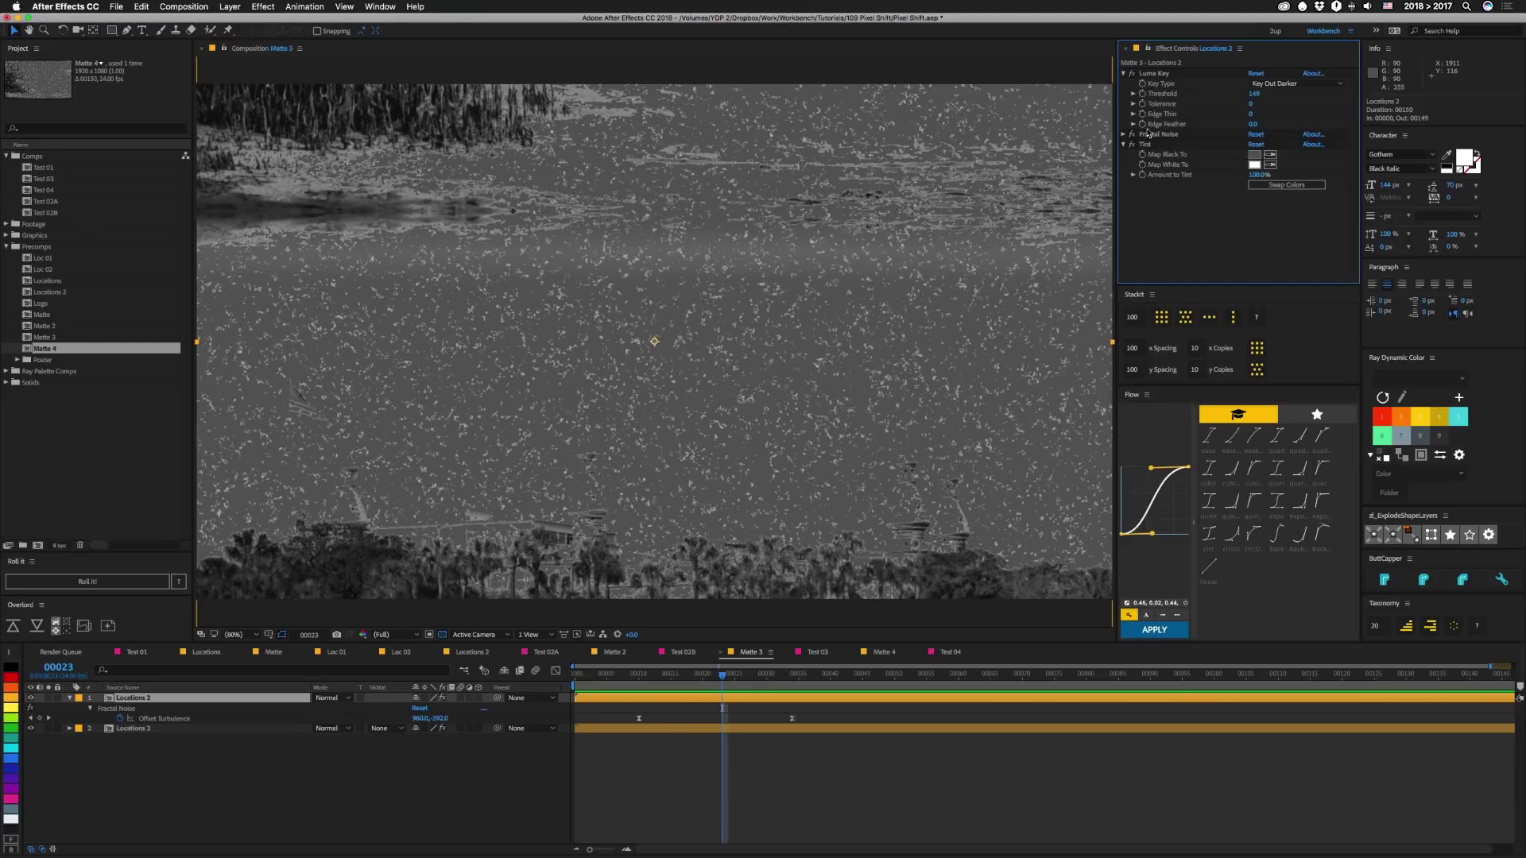
{"action": "left_click", "coordinate": [49, 699]}
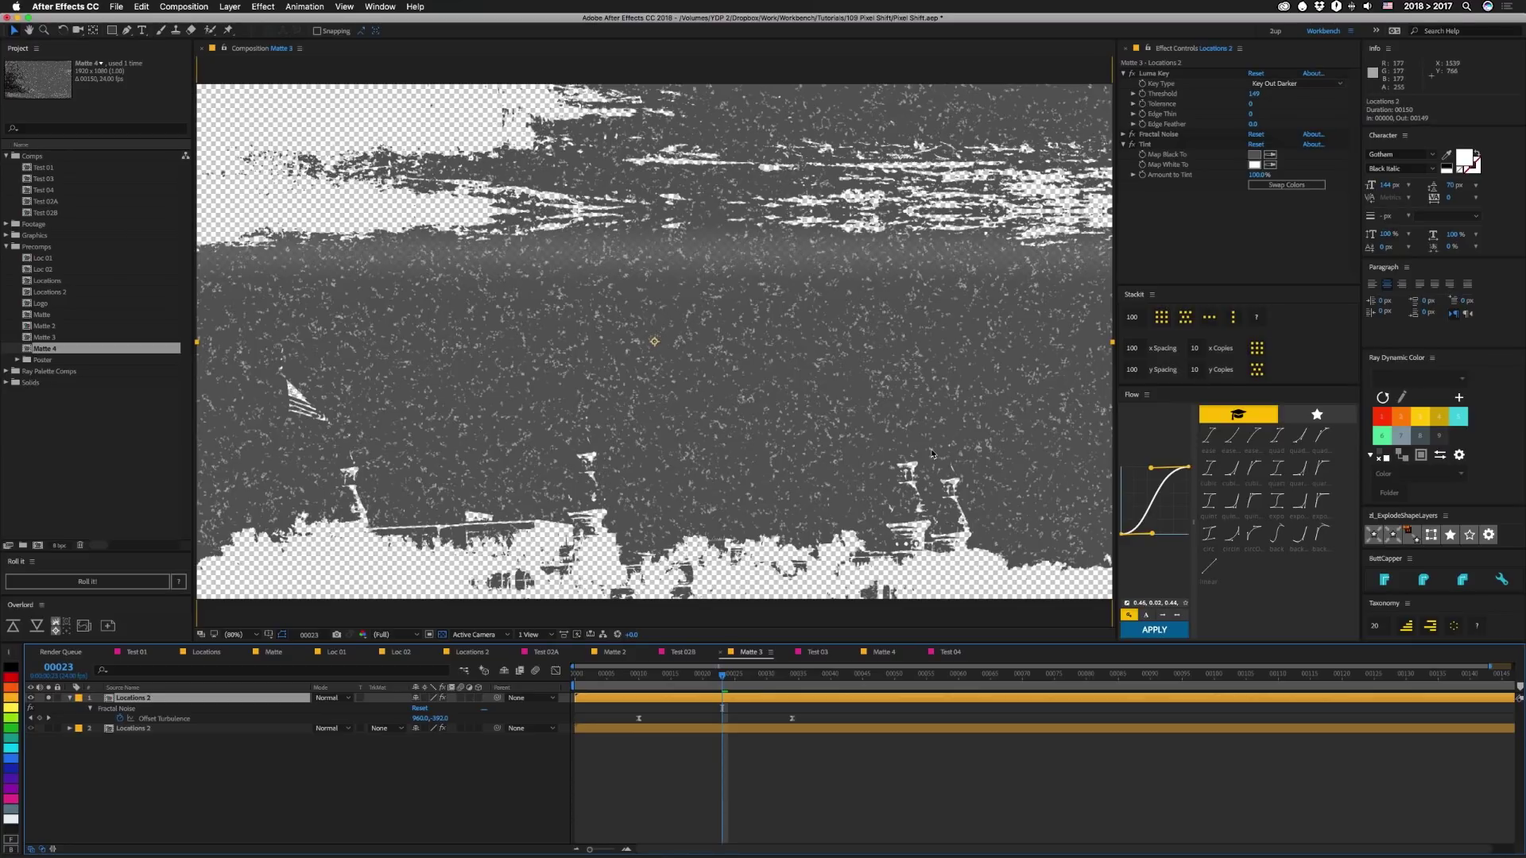
{"action": "left_click", "coordinate": [48, 698]}
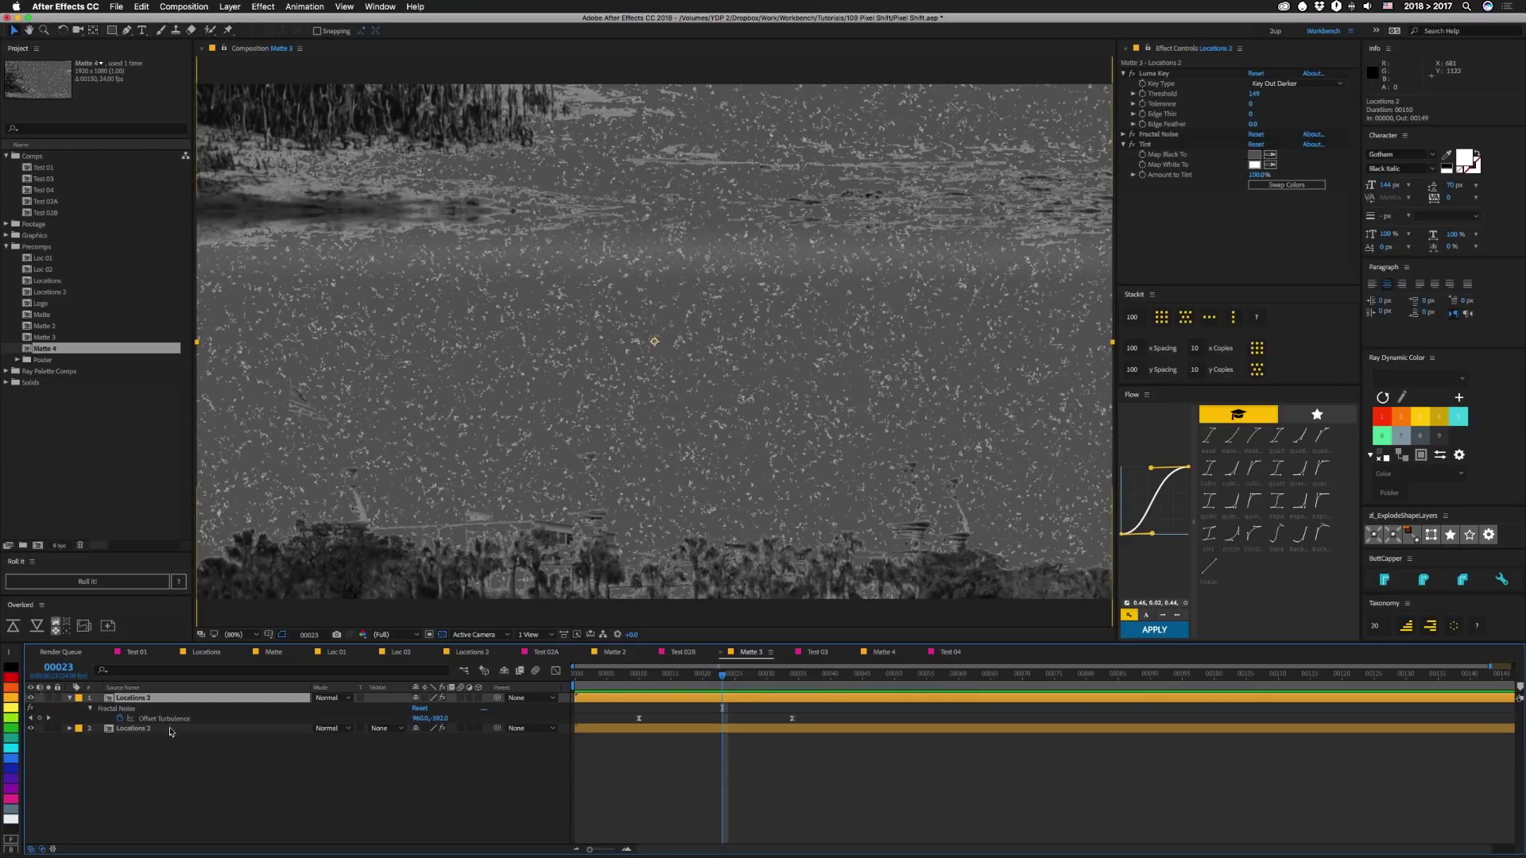
{"action": "left_click", "coordinate": [161, 728]}
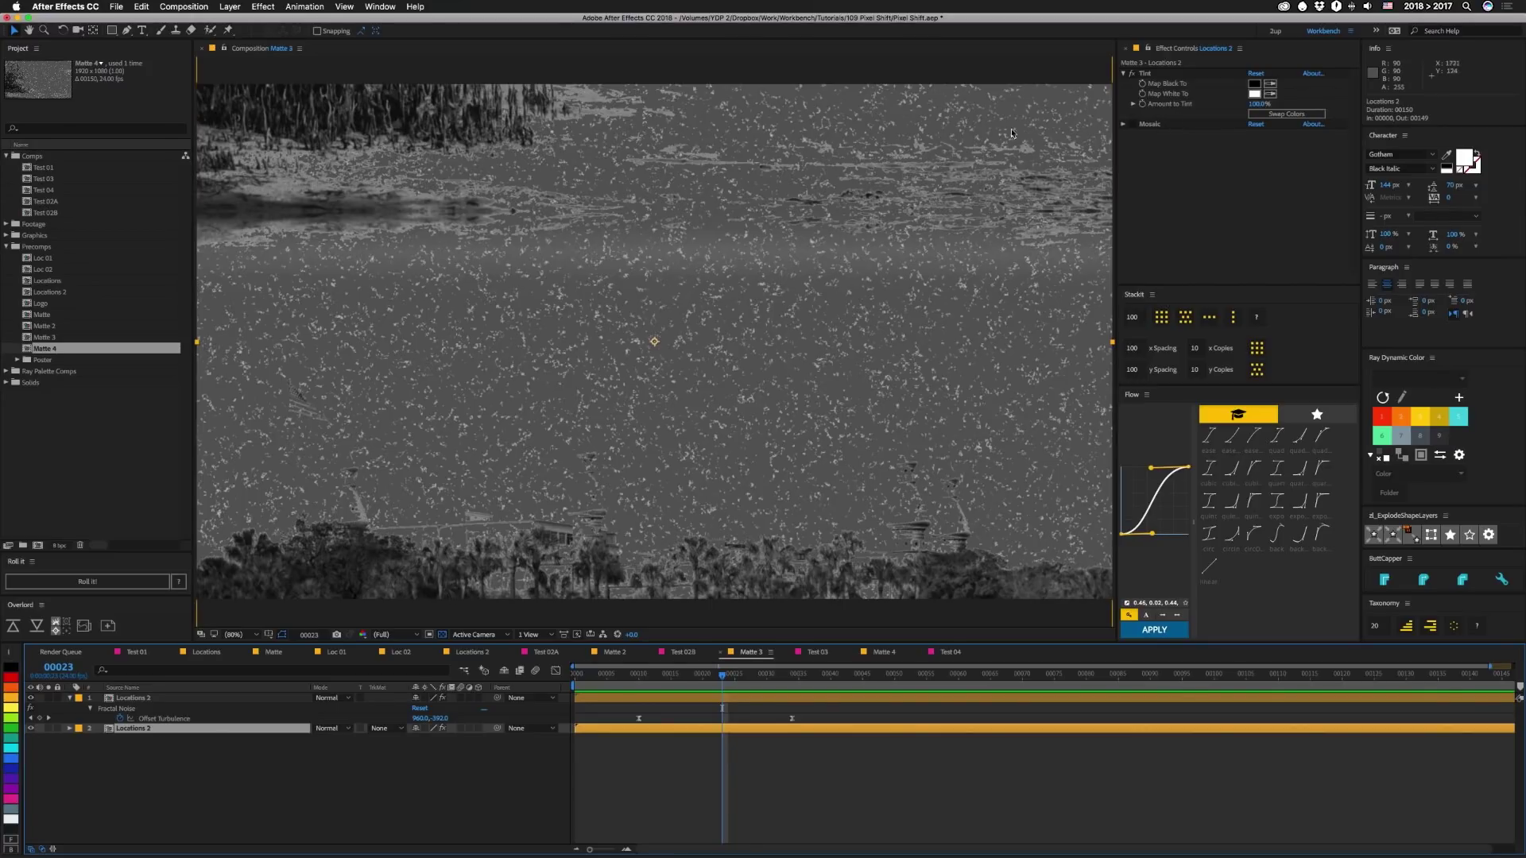
{"action": "left_click", "coordinate": [817, 652]}
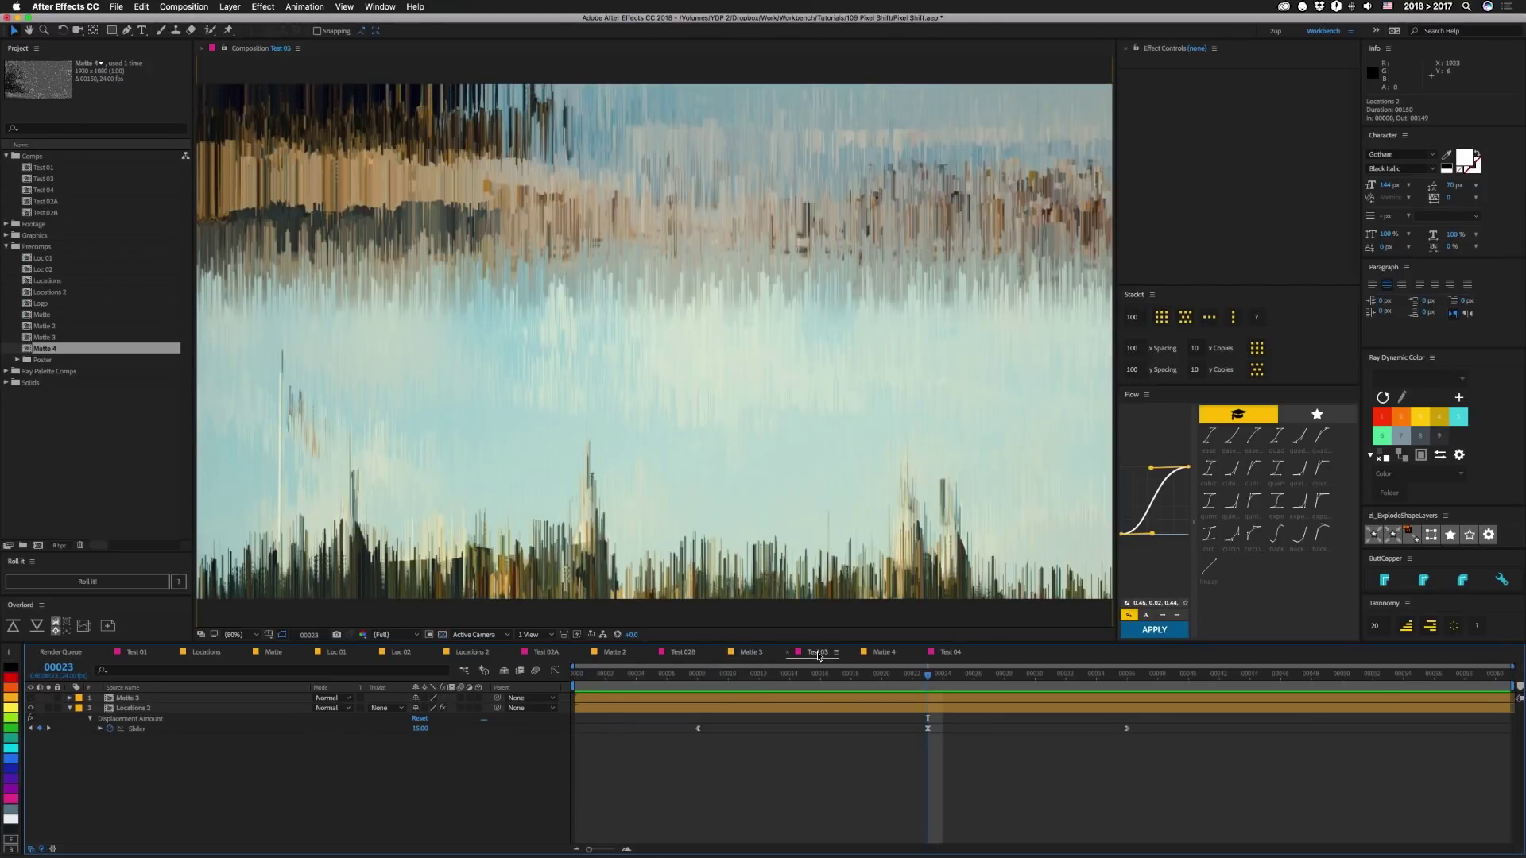
{"action": "key", "text": "space"}
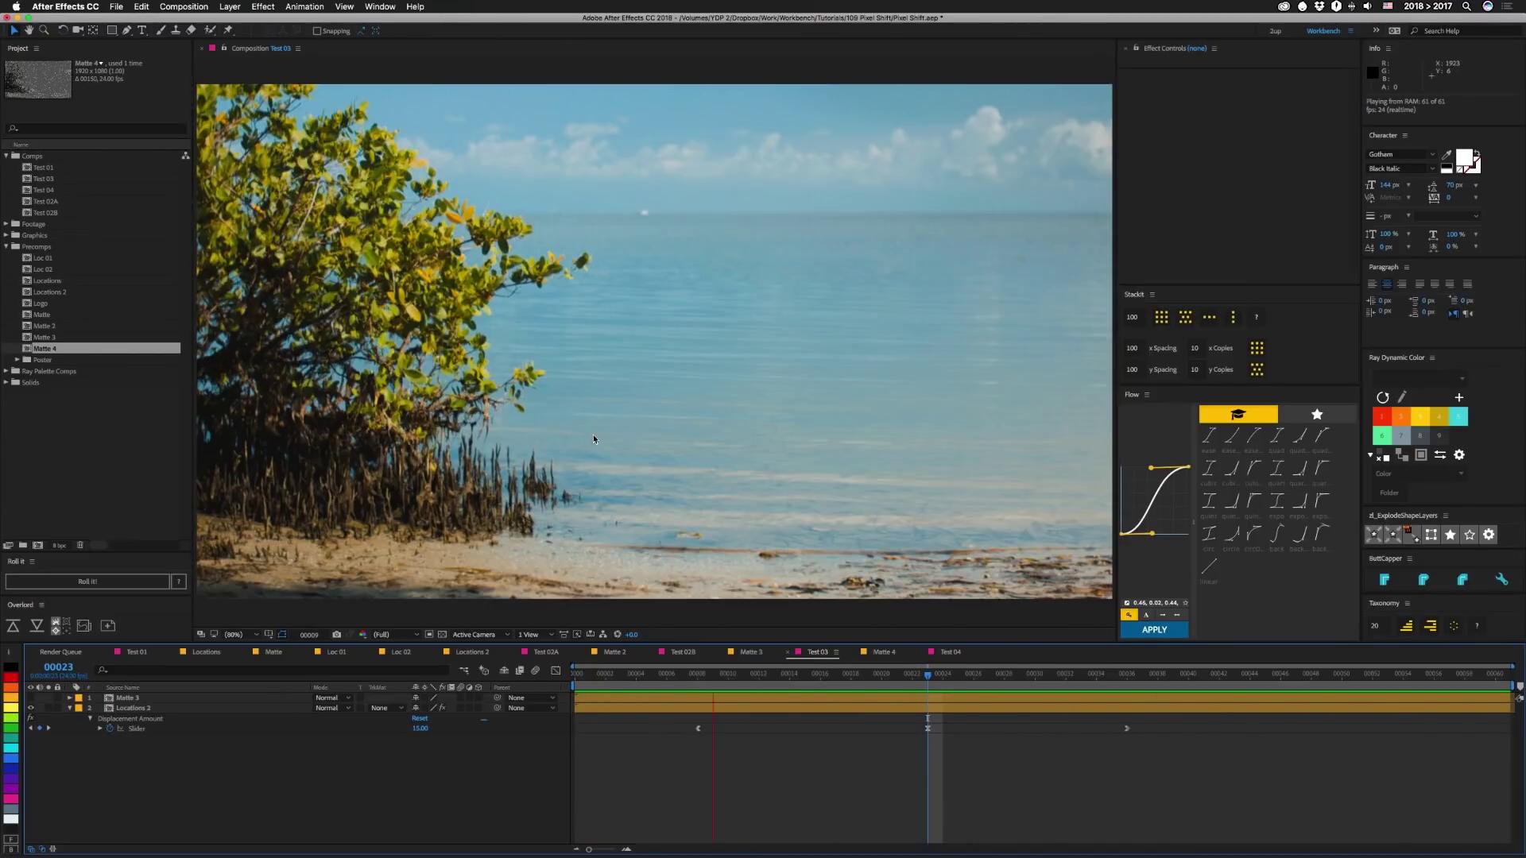
{"action": "key", "text": "space"}
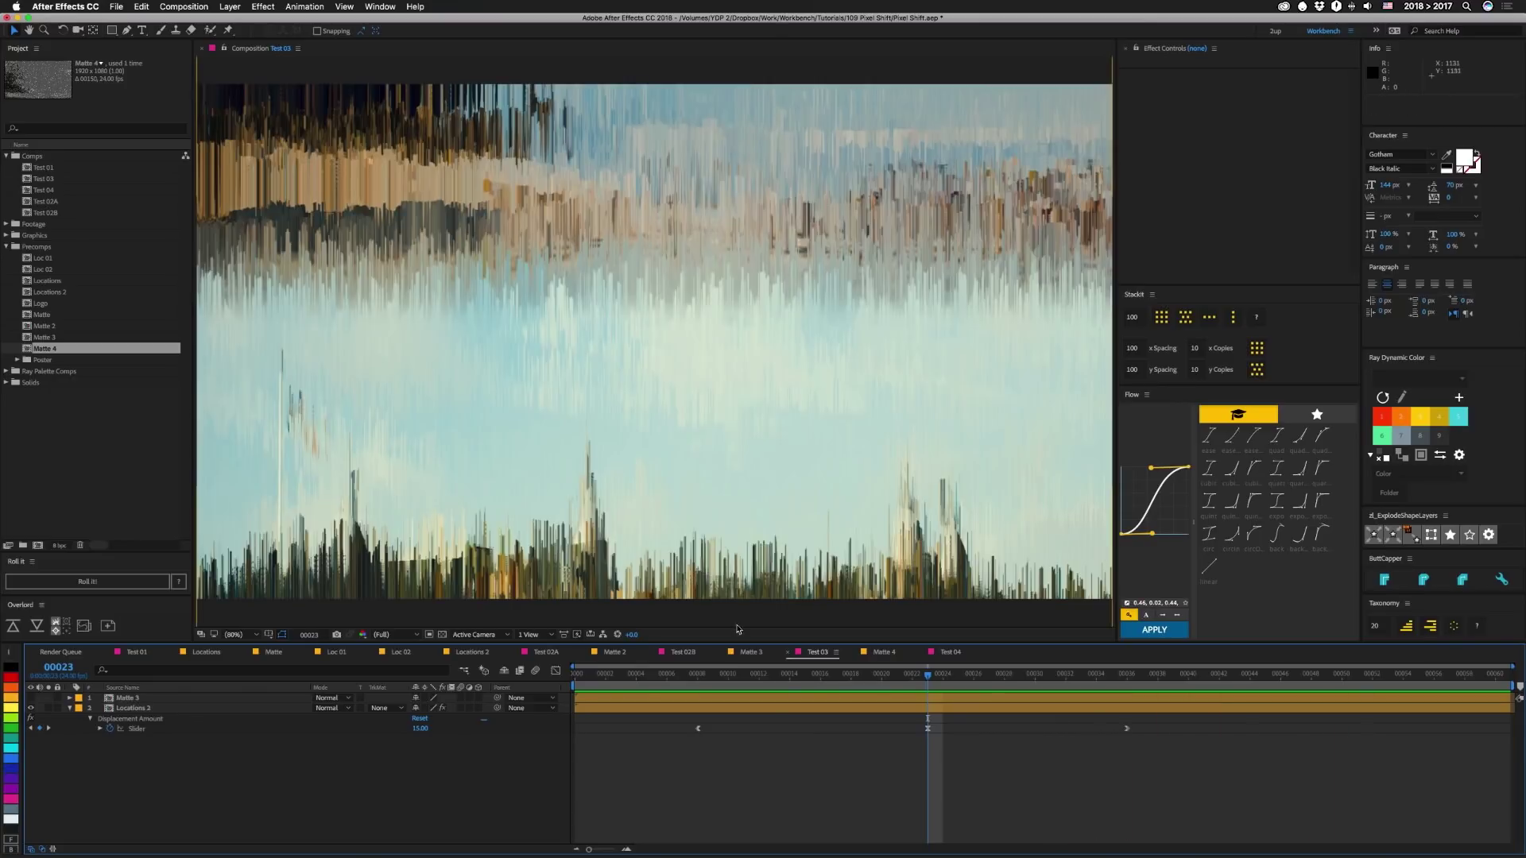
{"action": "left_click", "coordinate": [751, 652]}
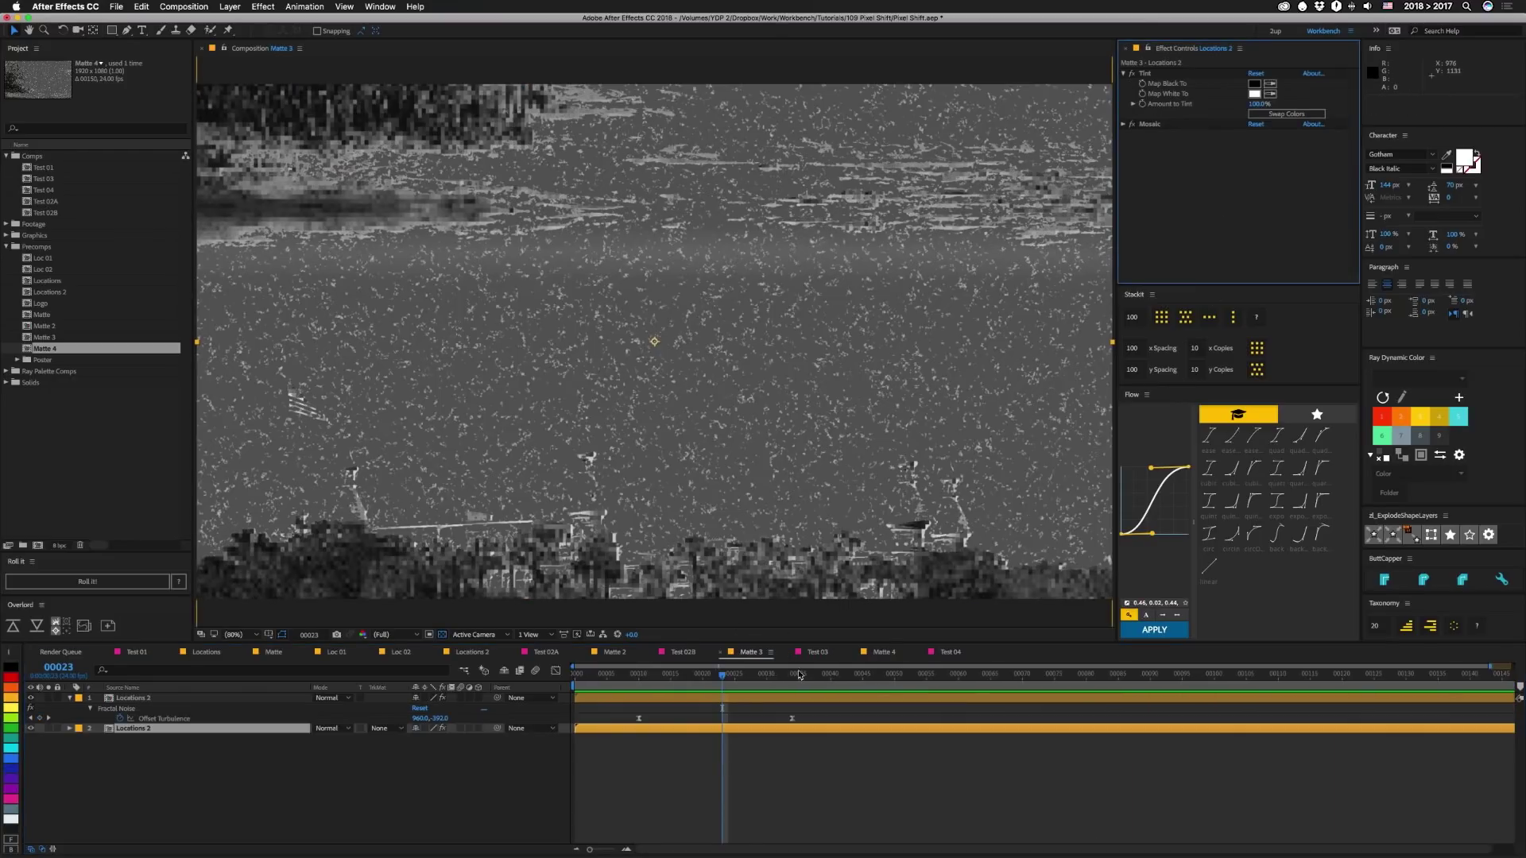
{"action": "left_click", "coordinate": [818, 652]}
{"action": "key", "text": "space"}
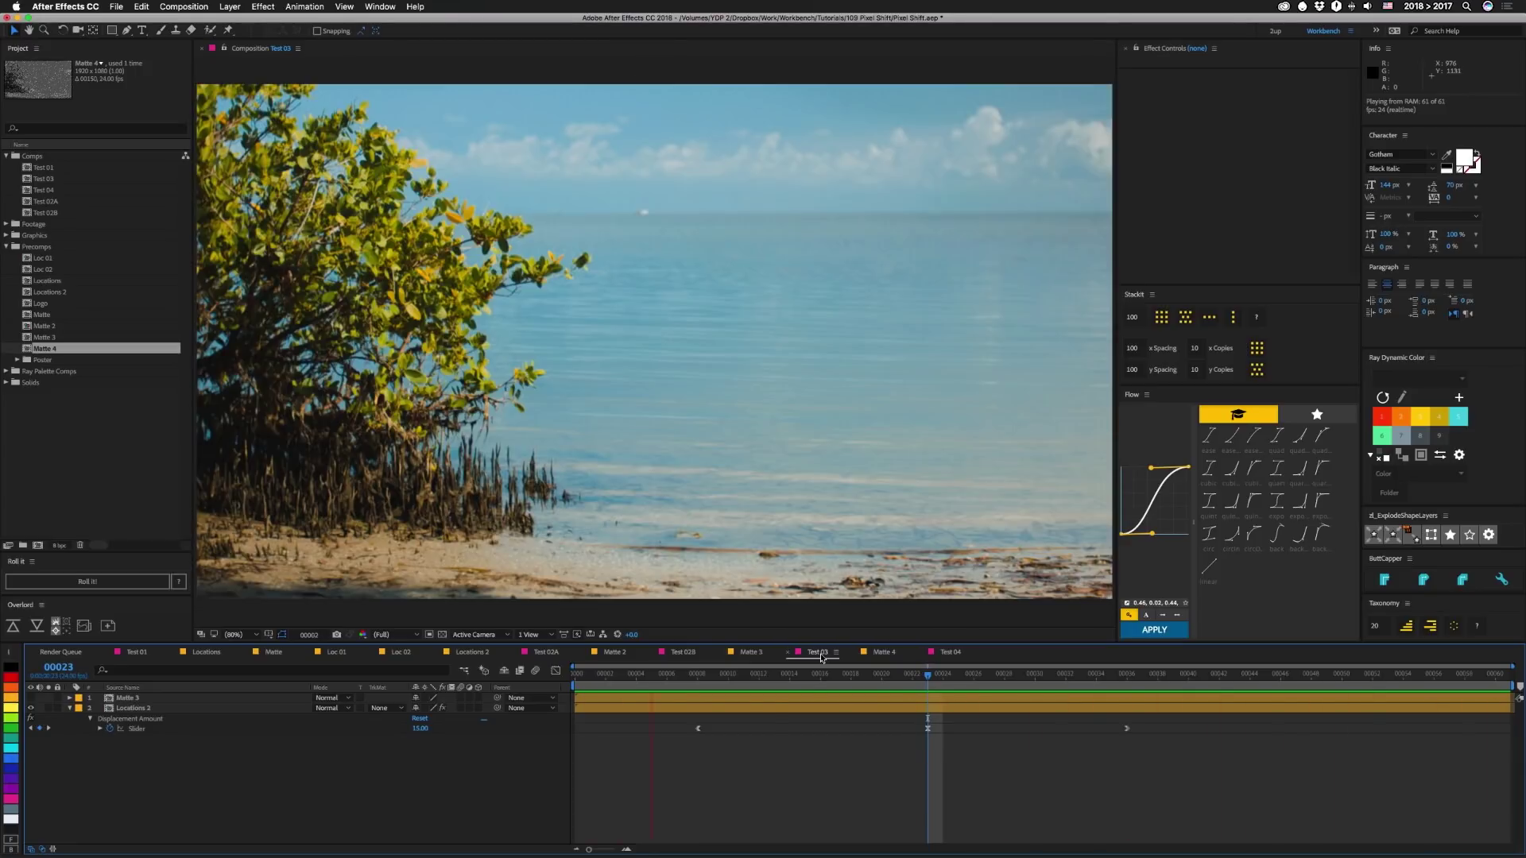
{"action": "key", "text": "space"}
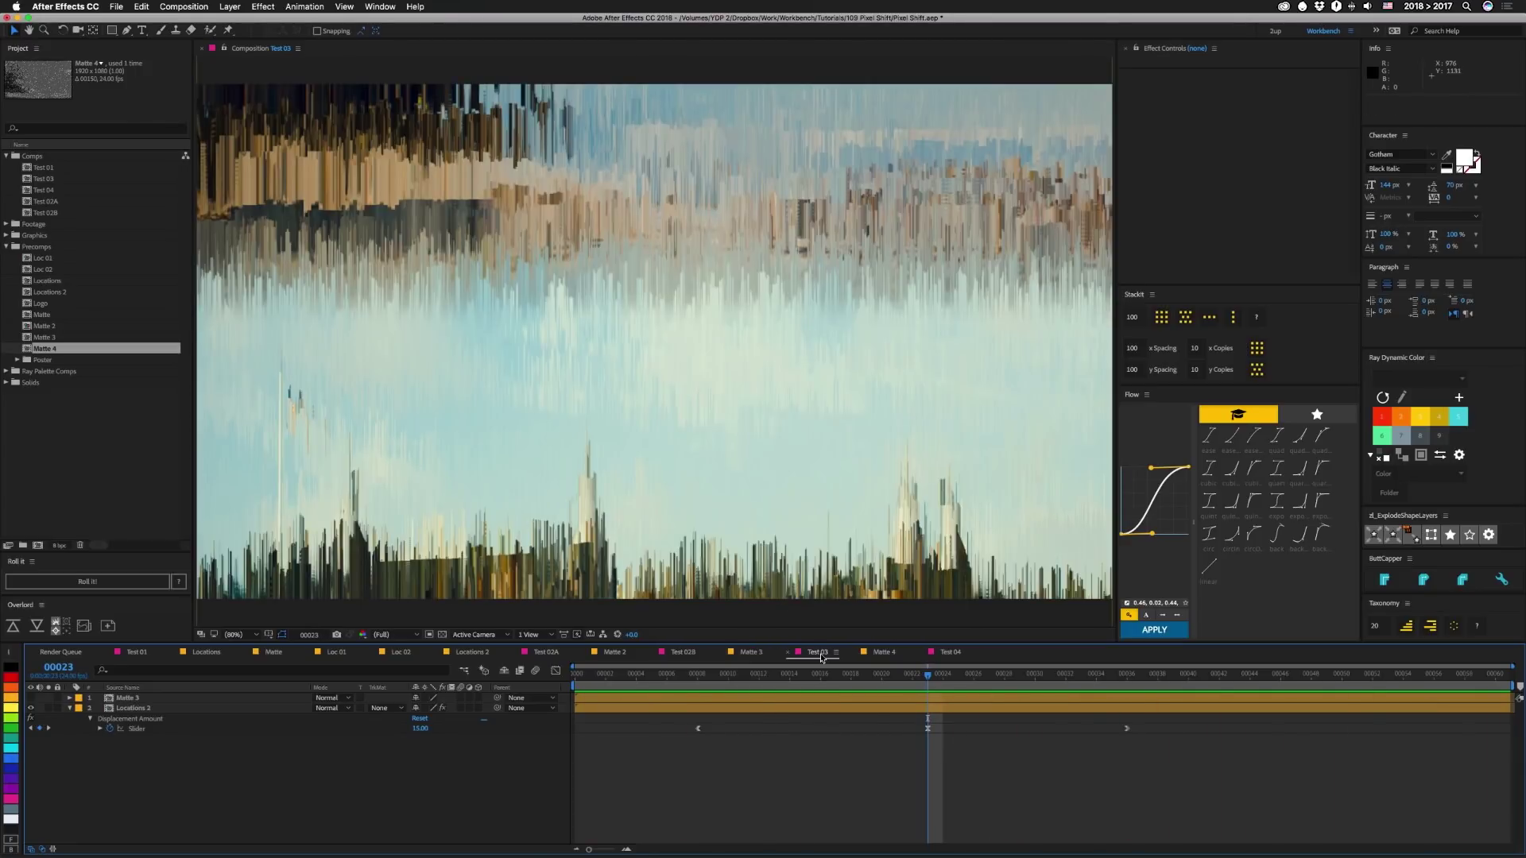
{"action": "key", "text": "super+z"}
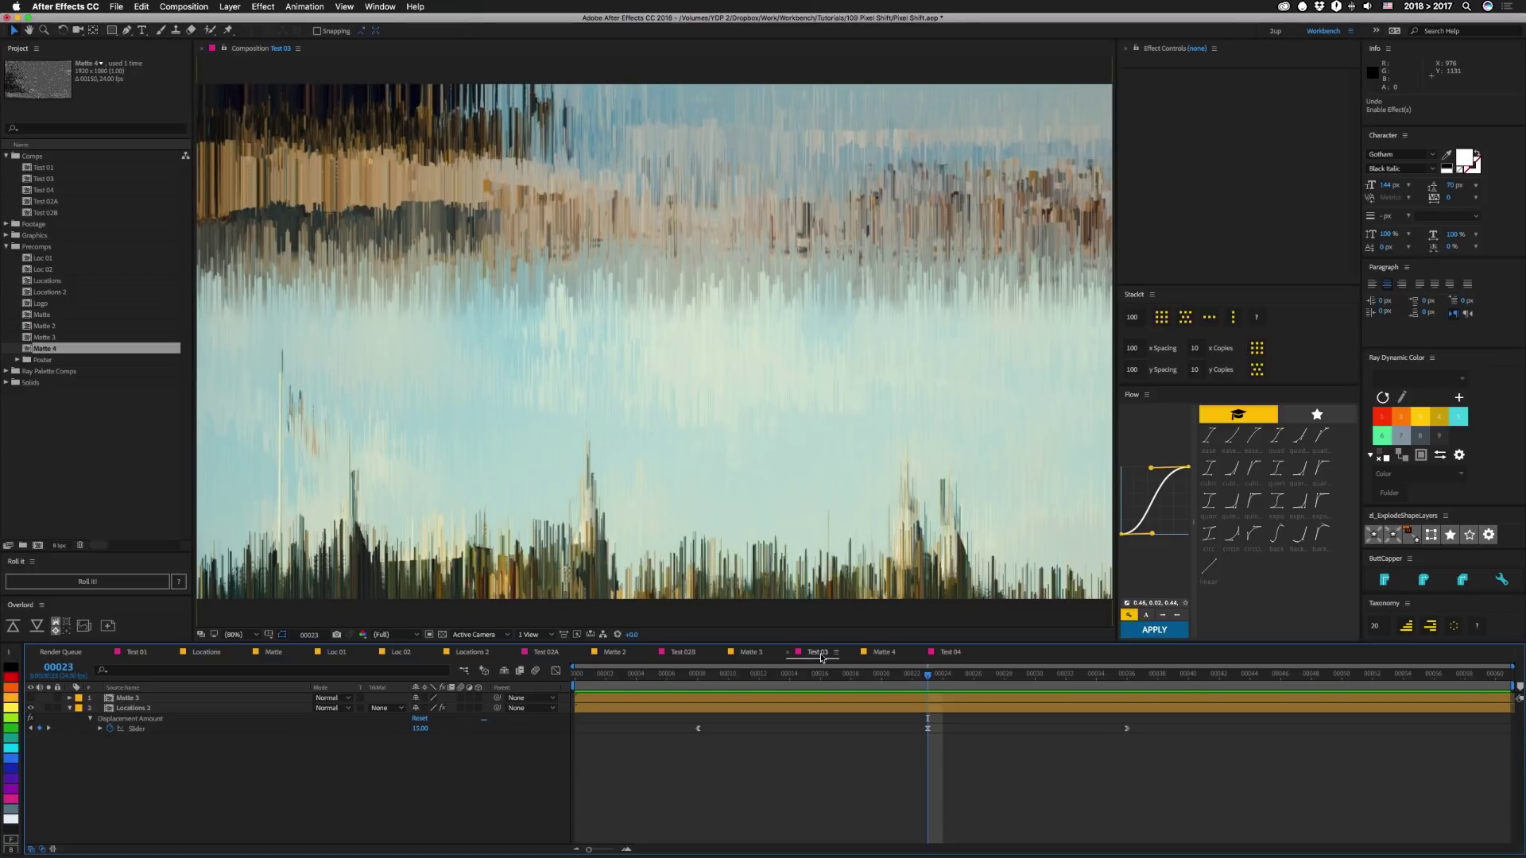
Review Matte 4's Time Displacement adjustment layer and Locations 2 effects at frame 00028, then open Test 04.
{"action": "left_click", "coordinate": [880, 653]}
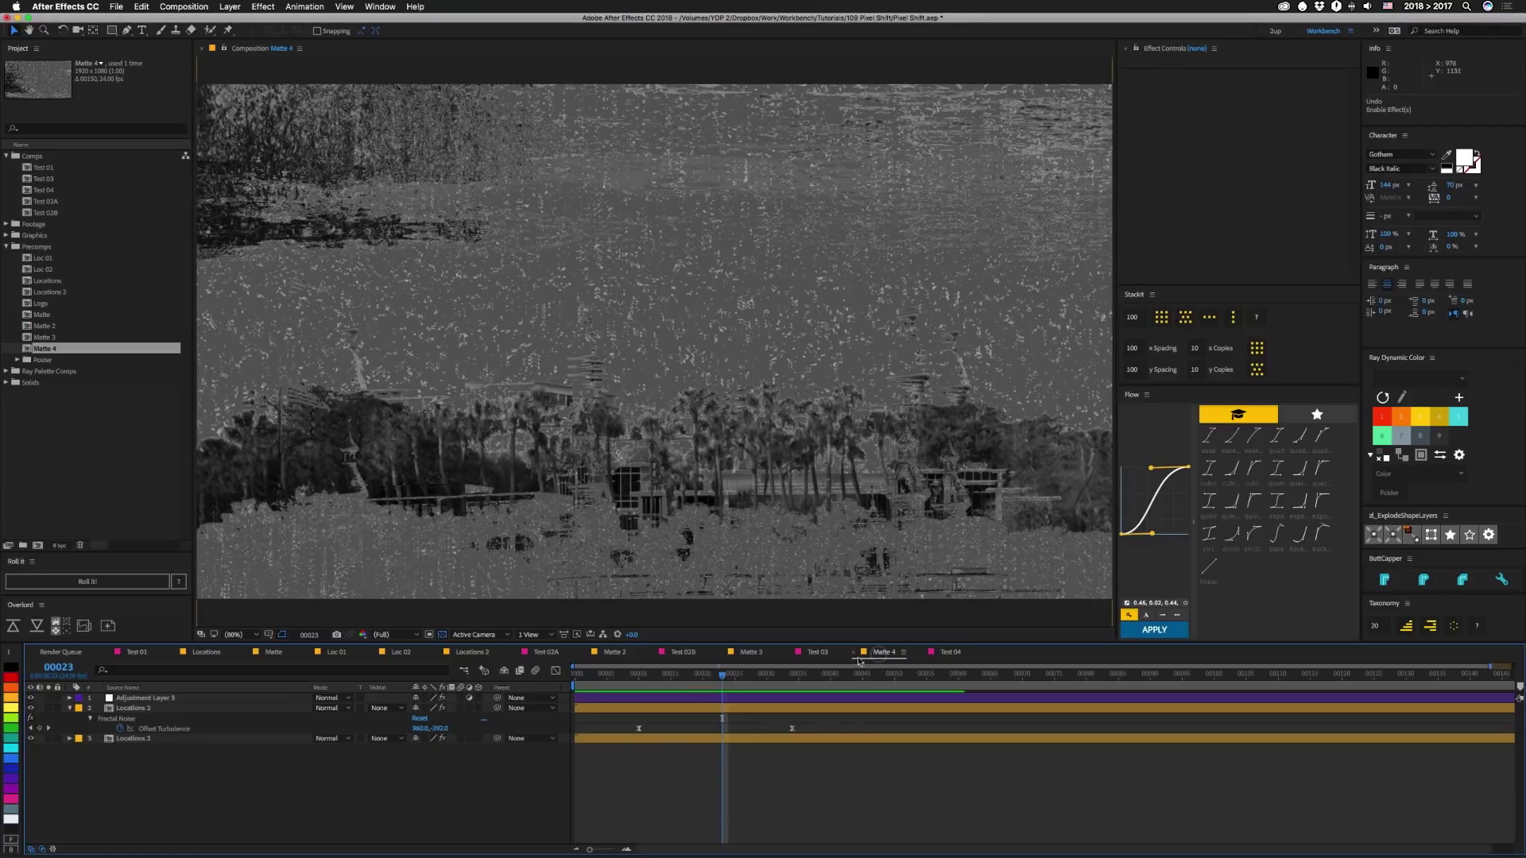
{"action": "left_click", "coordinate": [131, 698]}
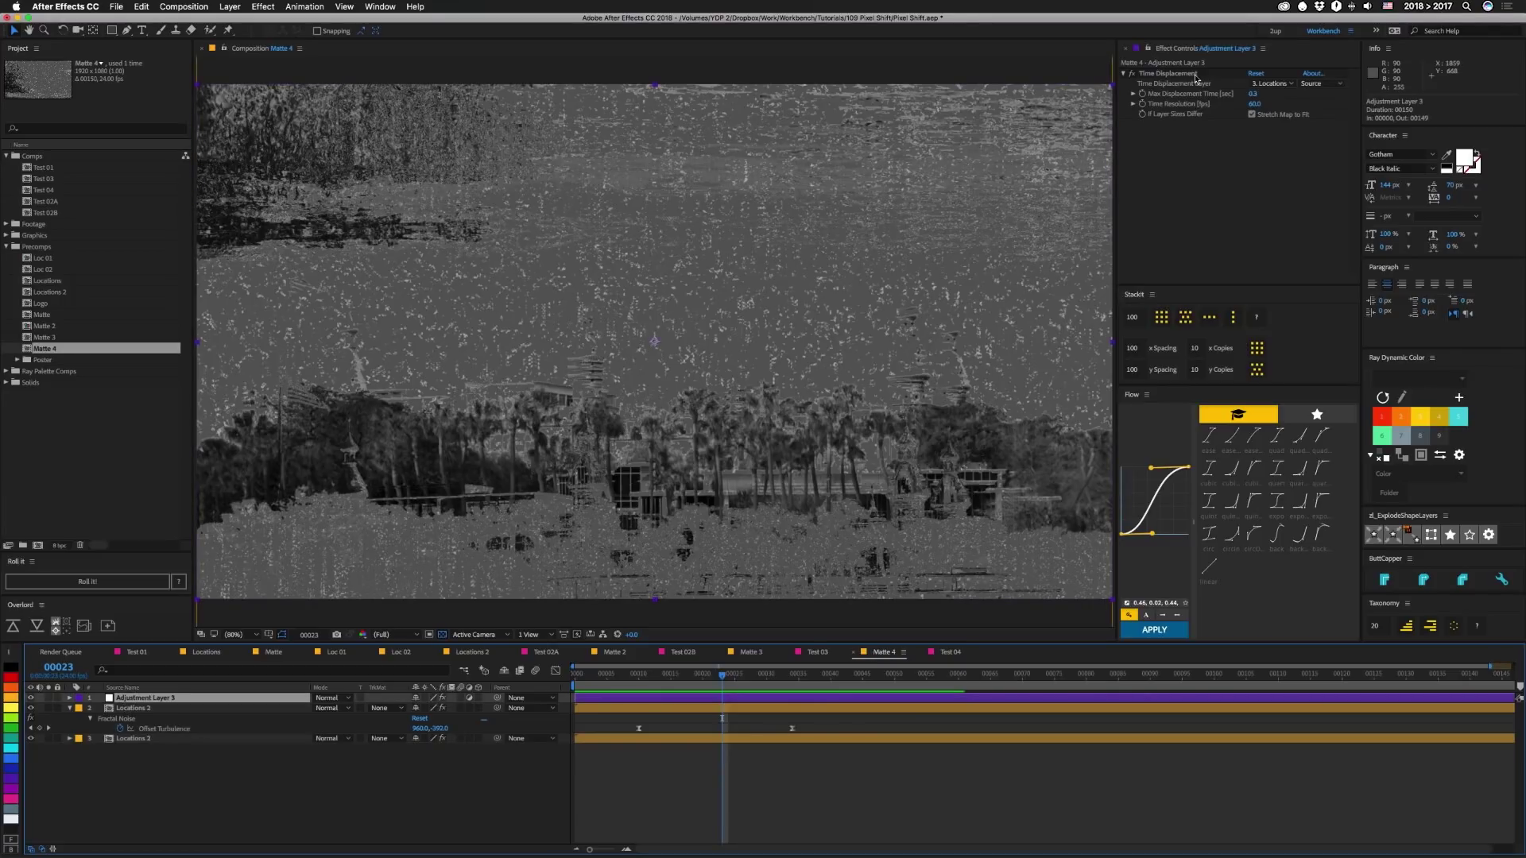
{"action": "key", "text": "KP_3"}
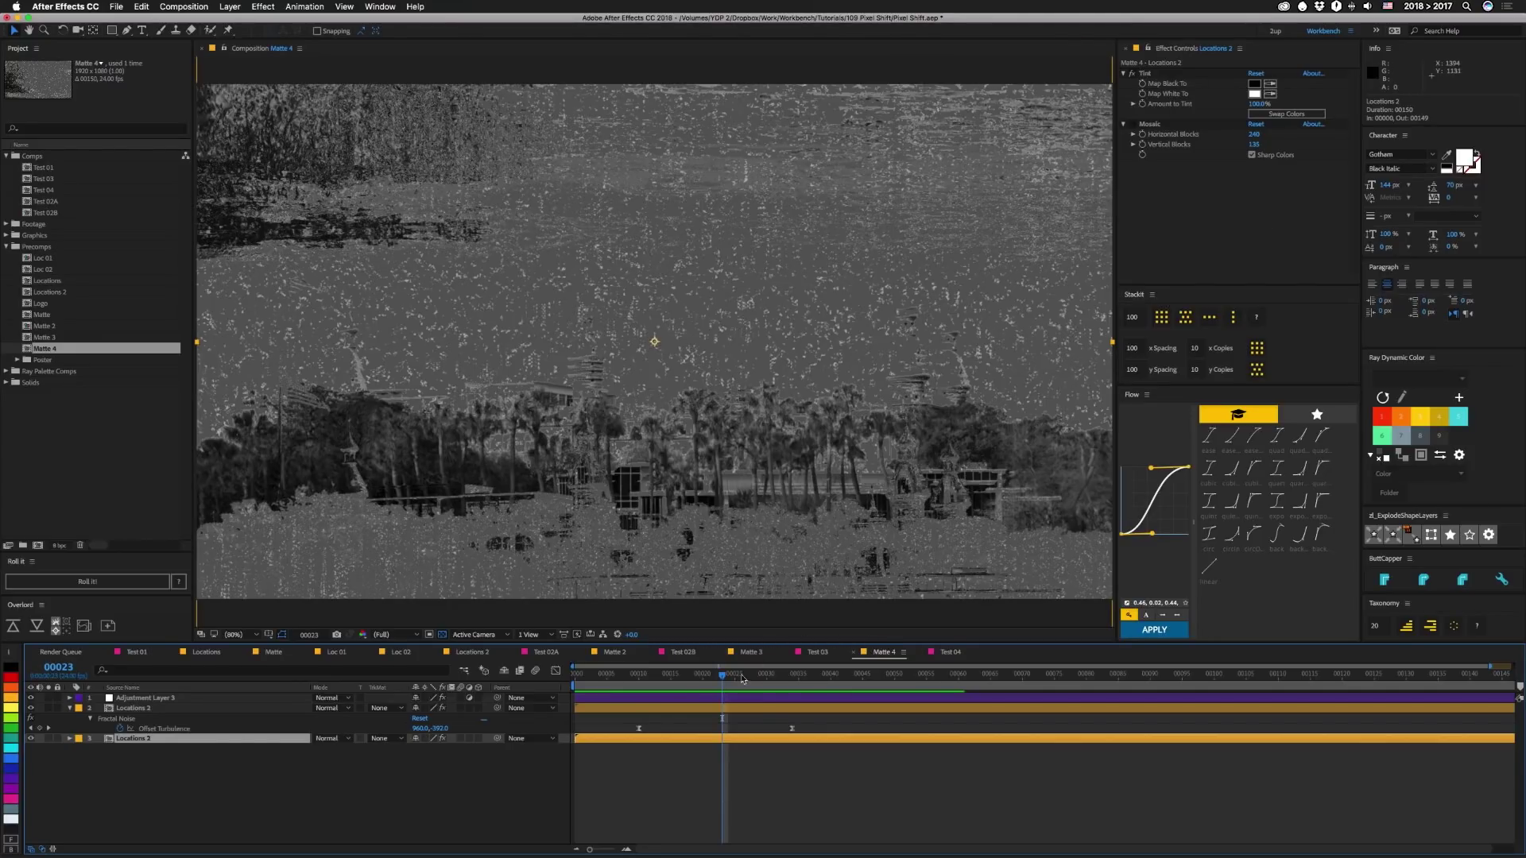
{"action": "mouse_move", "coordinate": [744, 680]}
{"action": "left_mouse_down"}
{"action": "mouse_move", "coordinate": [757, 681]}
{"action": "mouse_move", "coordinate": [617, 682]}
{"action": "mouse_move", "coordinate": [756, 681]}
{"action": "left_mouse_up"}
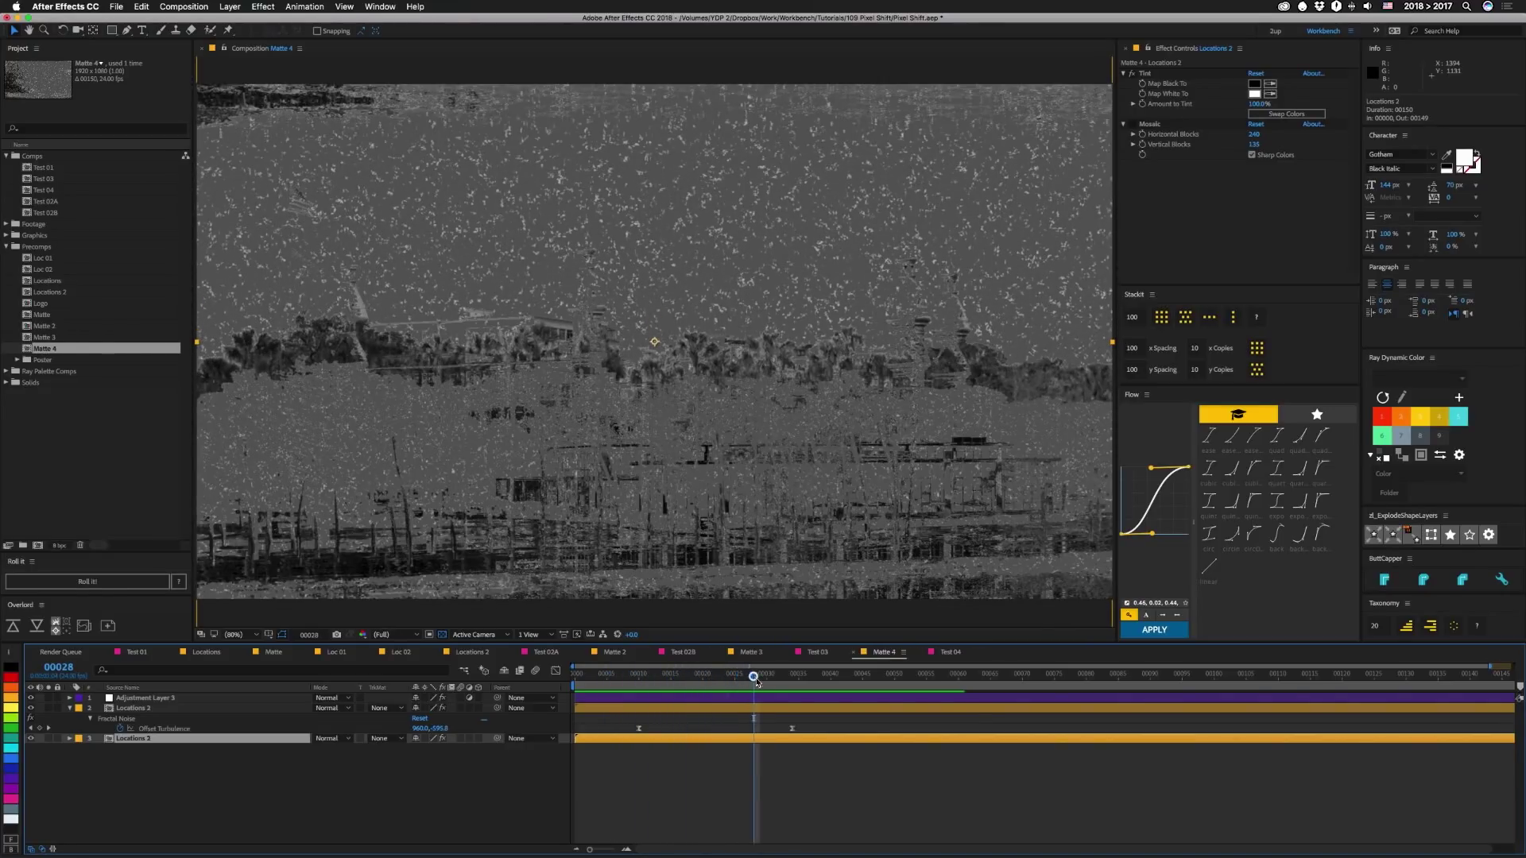
{"action": "left_click", "coordinate": [950, 652]}
{"action": "key", "text": "space"}
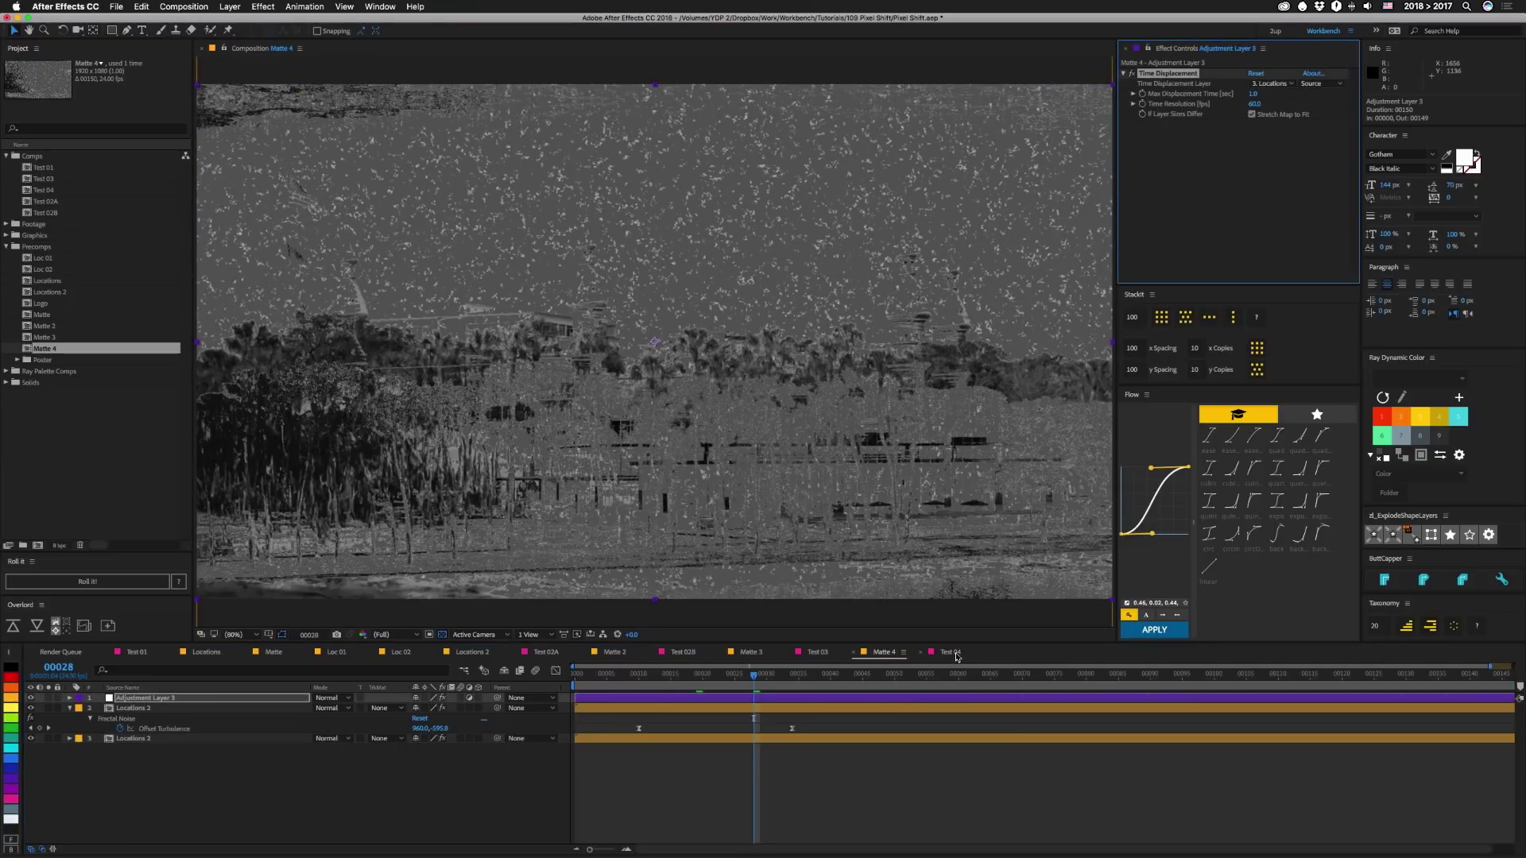
{"action": "left_click", "coordinate": [957, 654]}
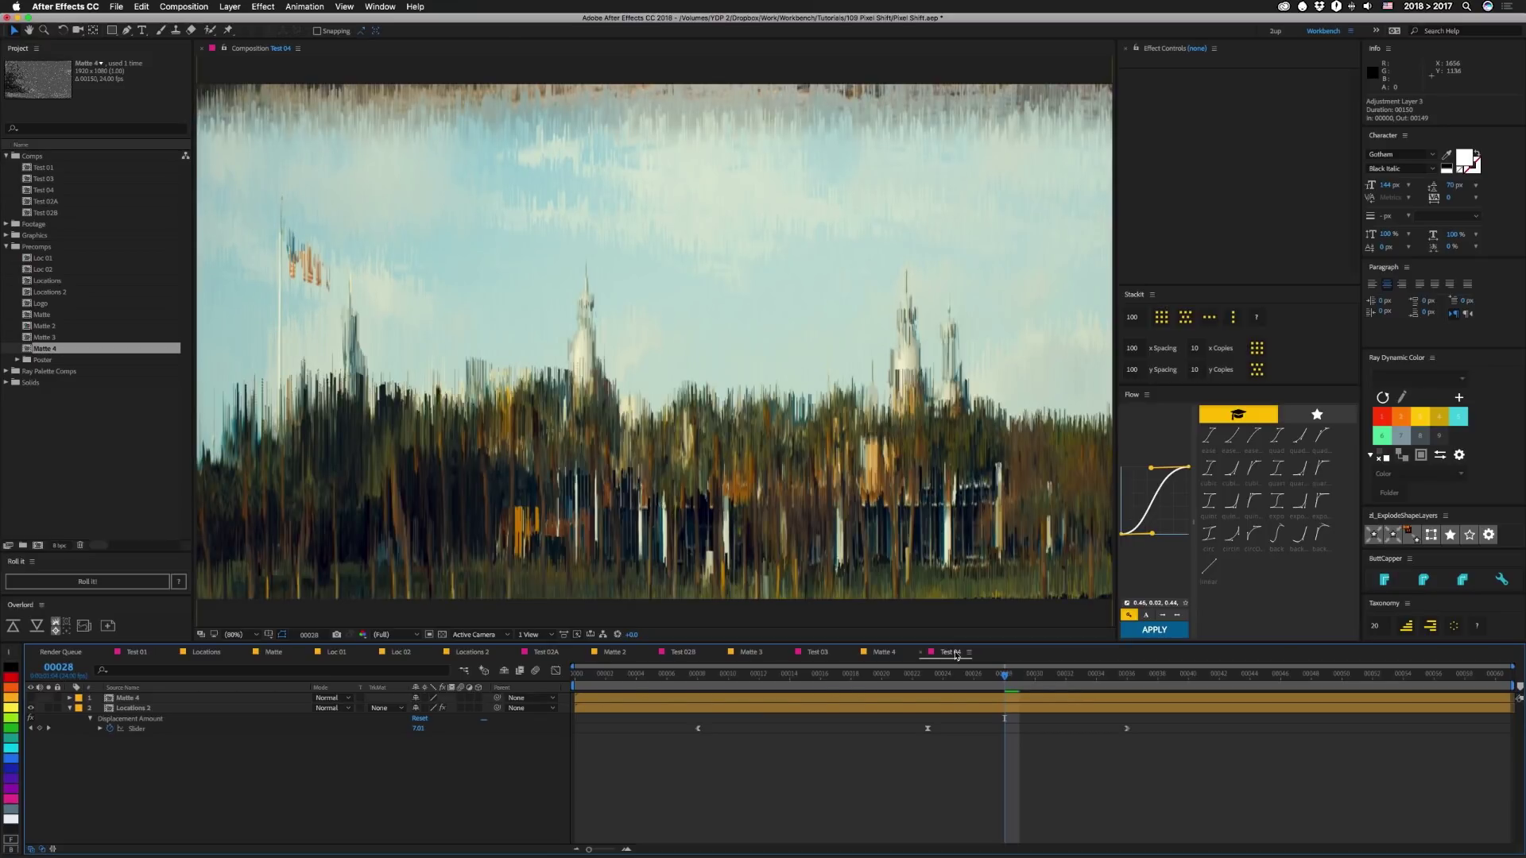
Play a RAM preview of the Test 04 time-displacement glitch transition between the two photos.
{"action": "key", "text": "space"}
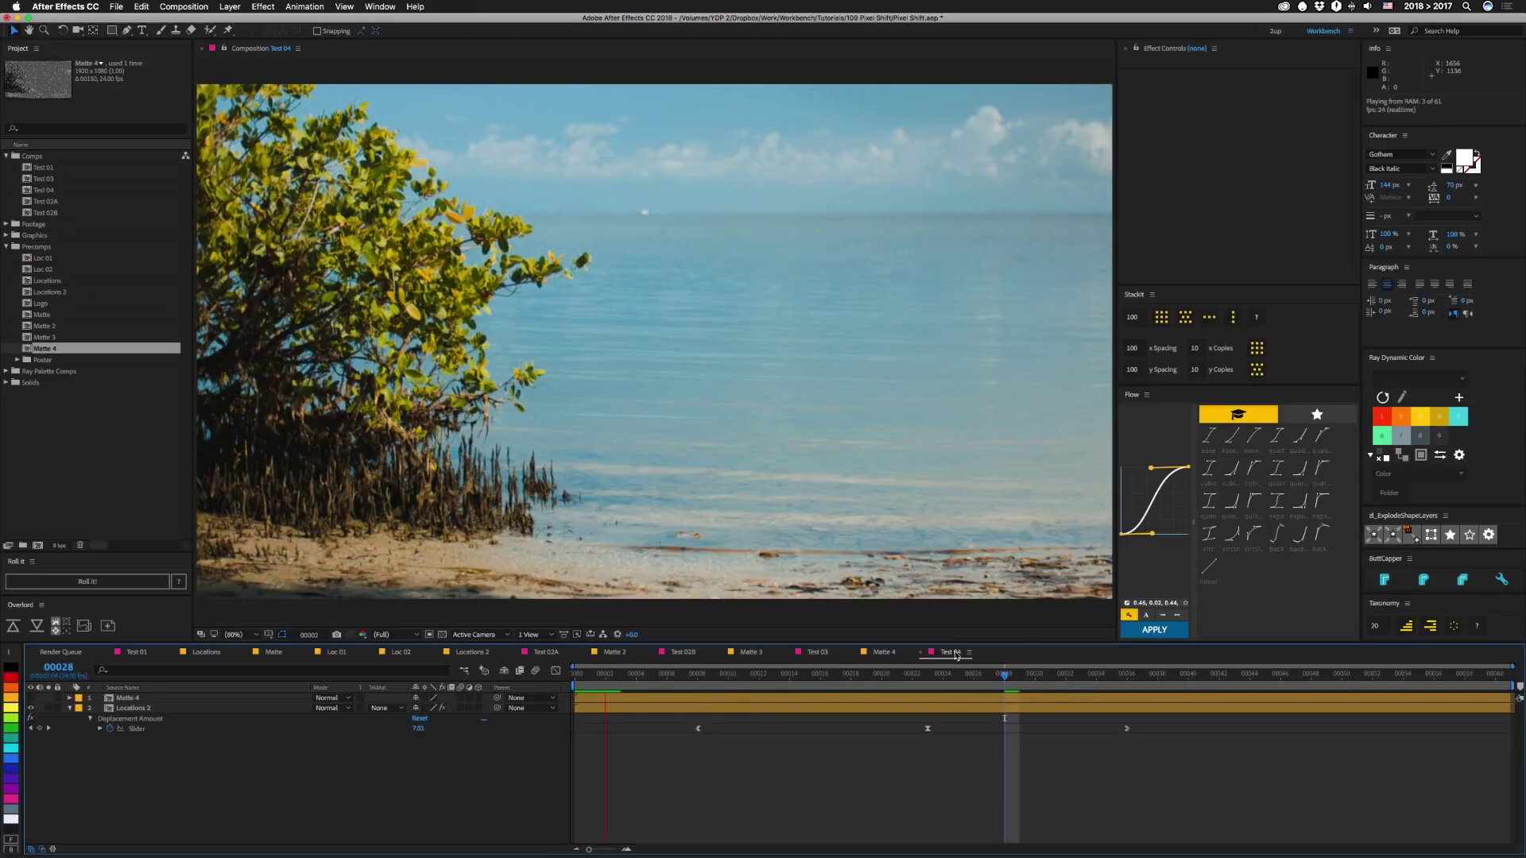